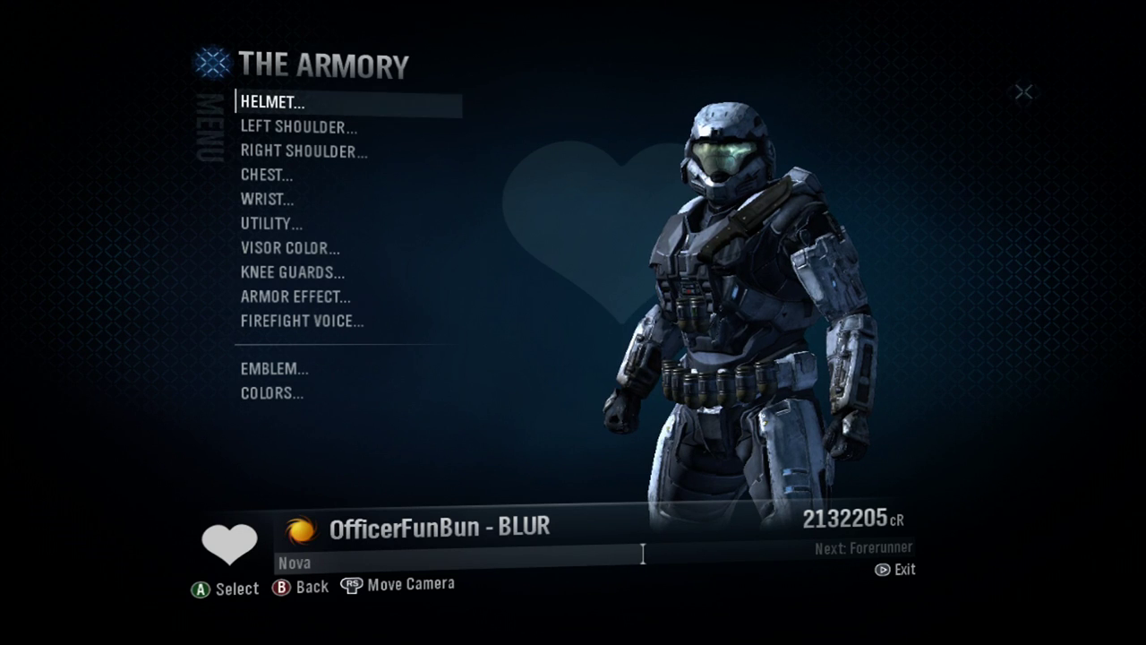
Review the current primary and secondary armor colours in the Armory.
key(Up)
key(Up)
key(Up)
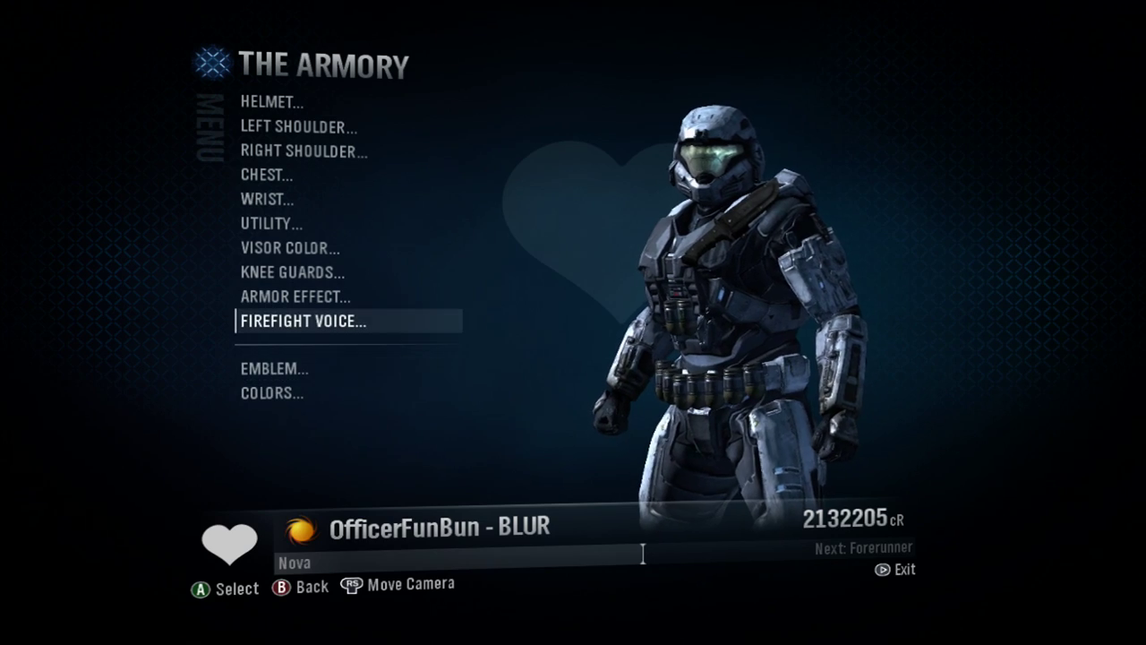
key(Down)
key(Down)
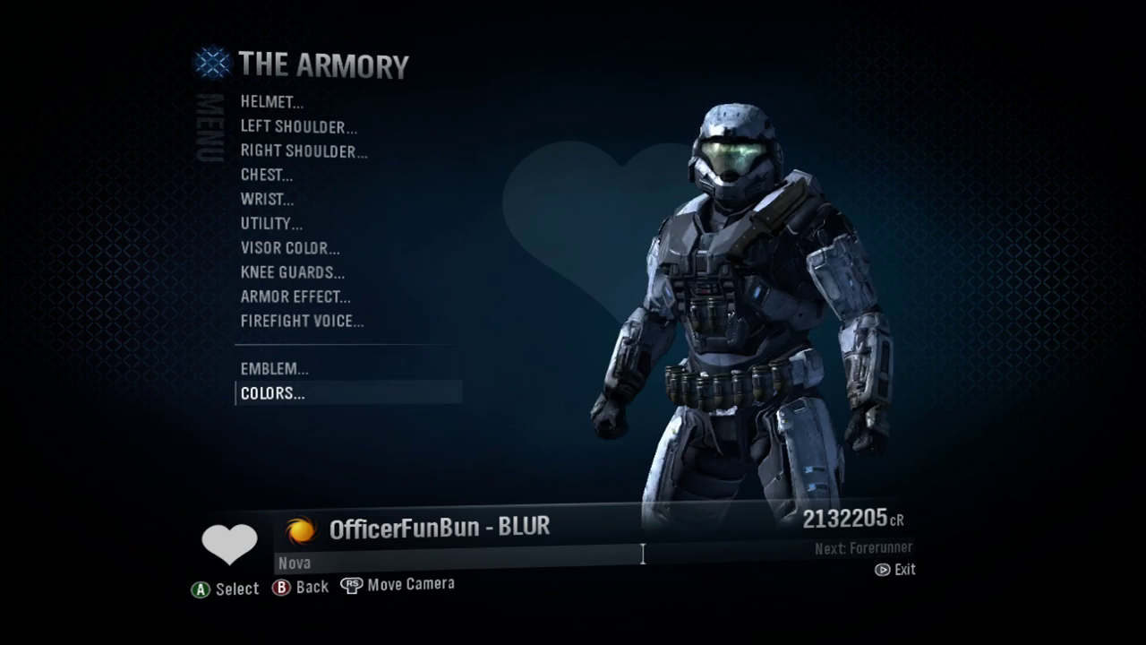
key(Return)
key(Down)
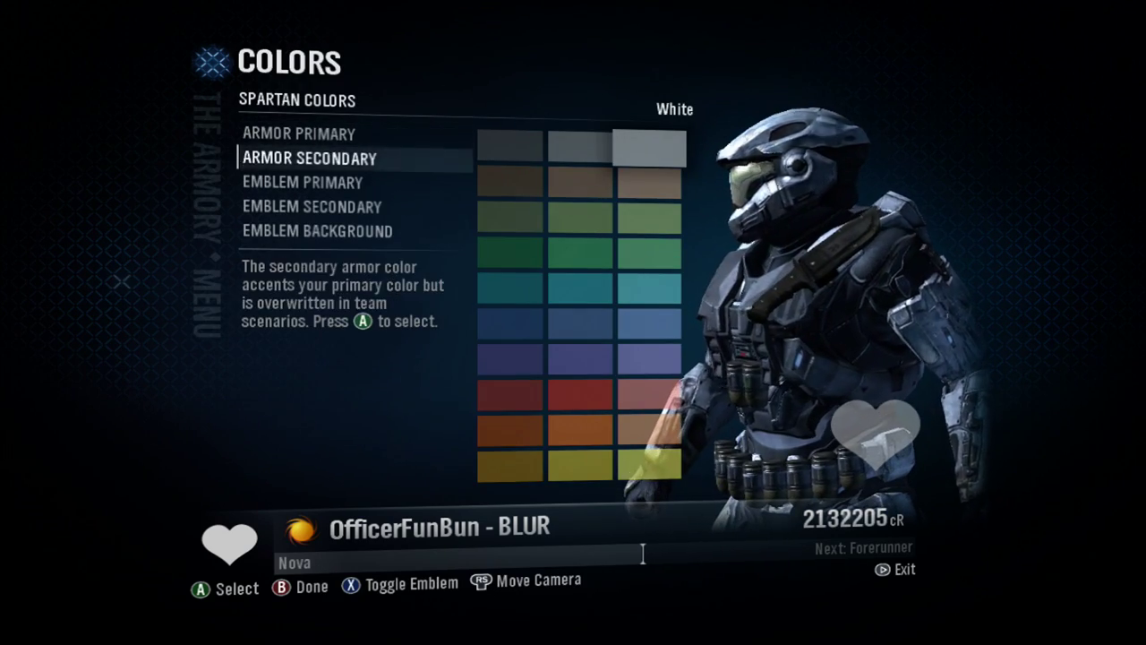
key(Down)
key(Down)
key(Down)
key(Escape)
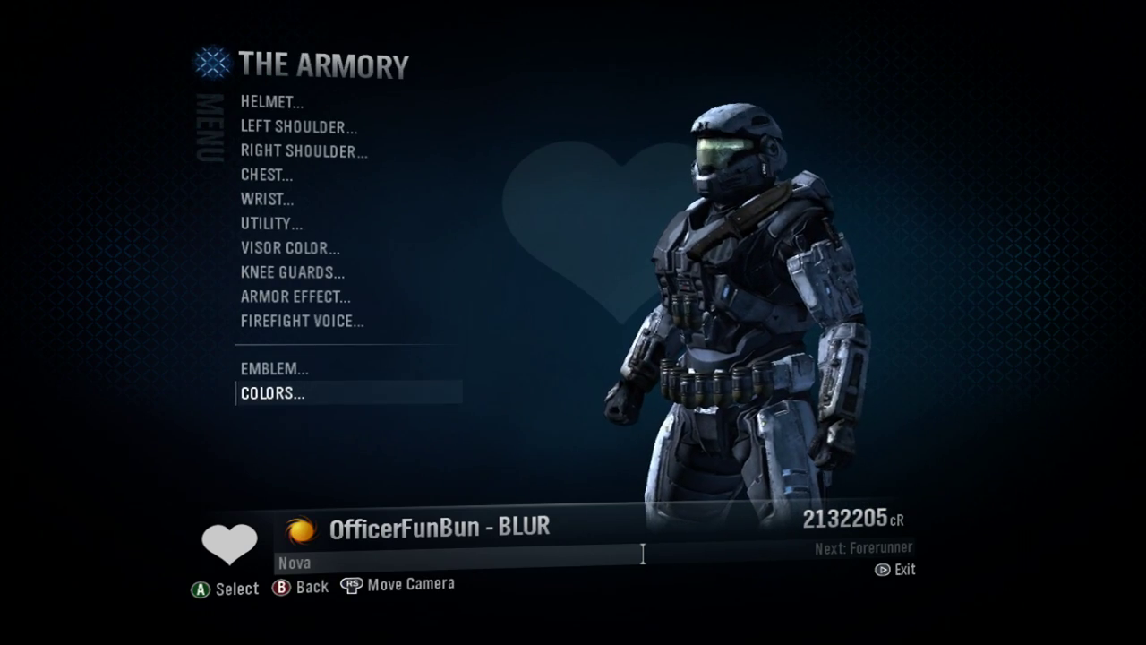
Look over the equipped HP/HALO chest piece and recheck the colour settings.
key(Up)
key(Down)
key(Down)
key(Down)
key(Down)
key(Down)
key(Return)
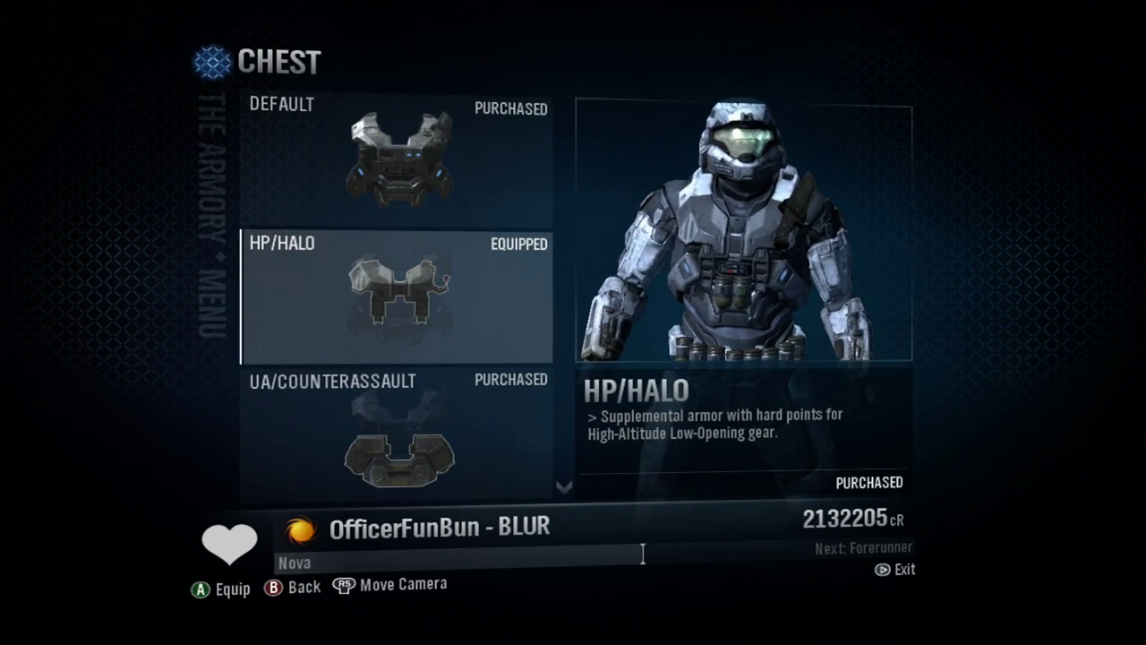
key(Escape)
key(Down)
key(Down)
key(Down)
key(Down)
key(Down)
key(Down)
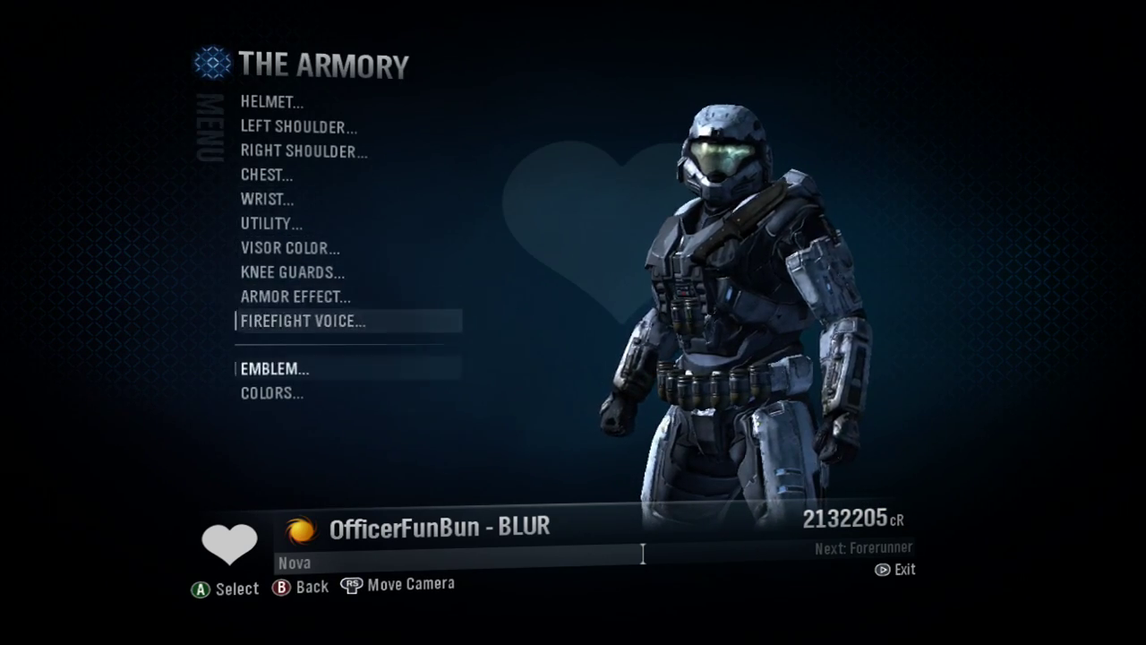
key(Down)
key(Down)
key(Return)
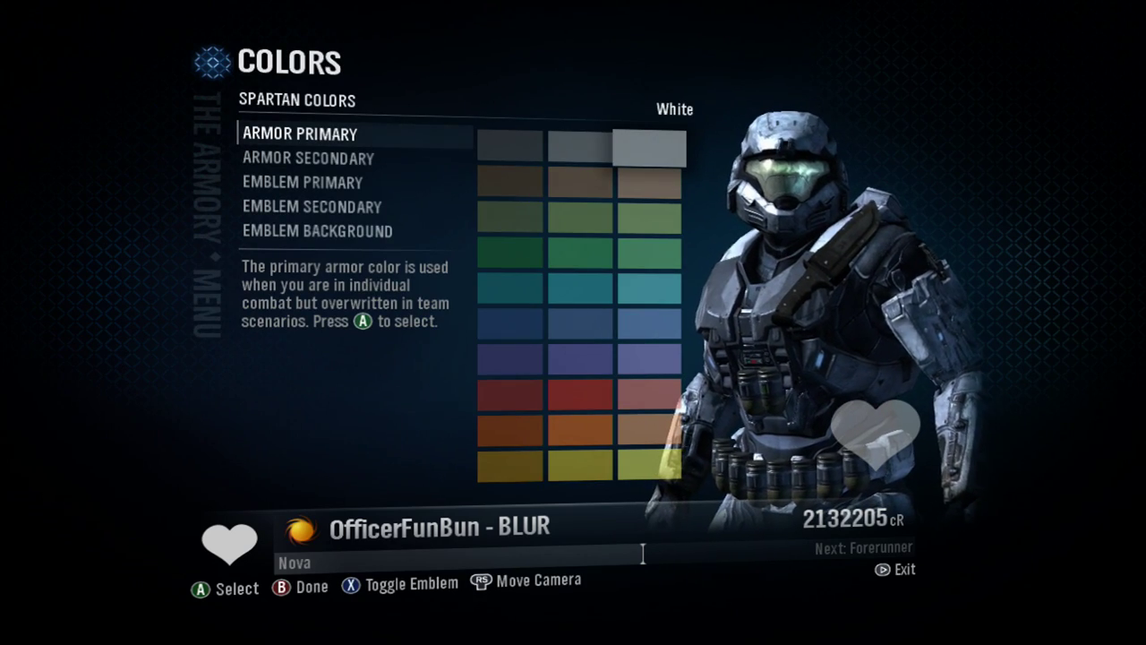
key(Down)
key(Down)
key(Down)
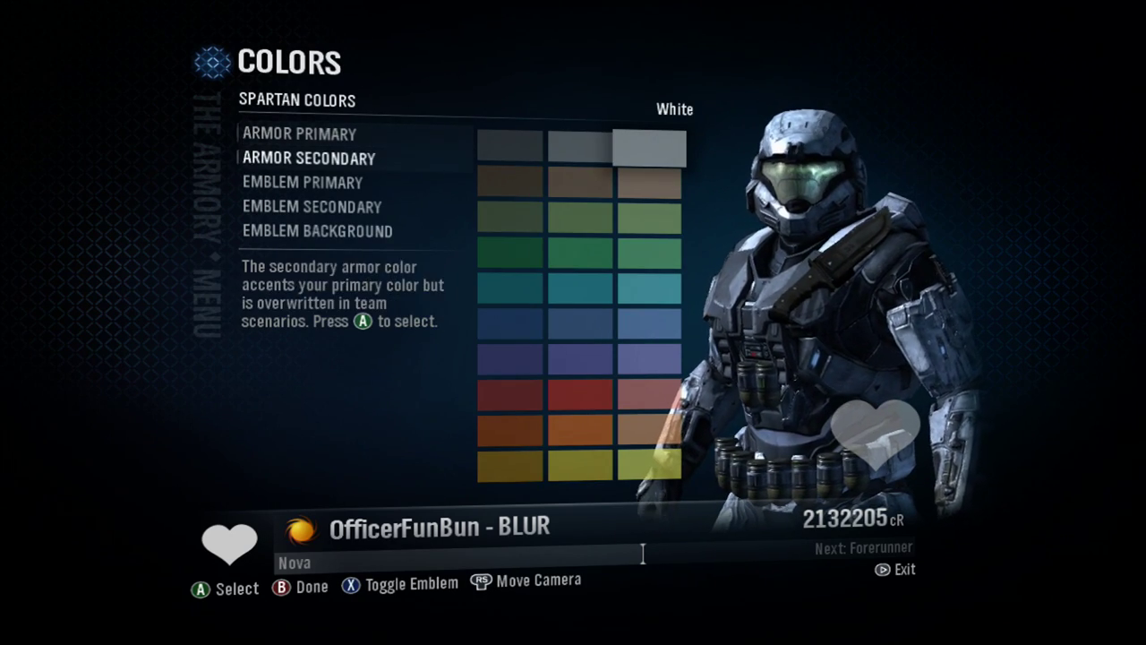
key(Escape)
Browse the emblem, wrist and chest armor choices without changing anything.
key(Up)
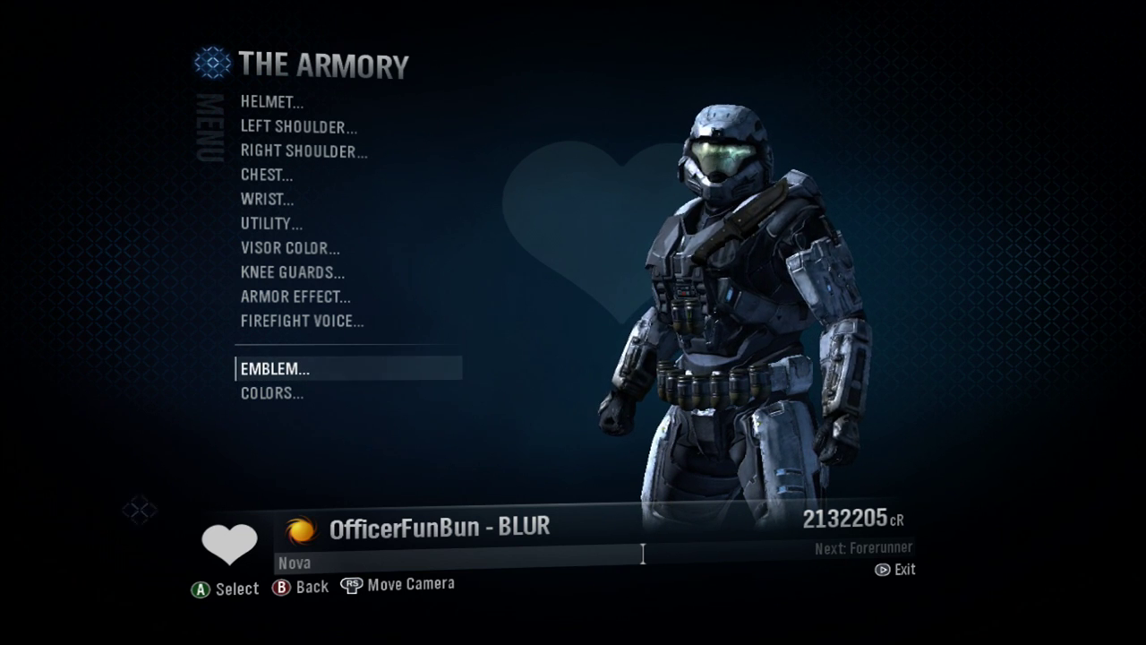
key(Down)
key(Down)
key(Down)
key(Down)
key(Down)
key(Down)
key(Down)
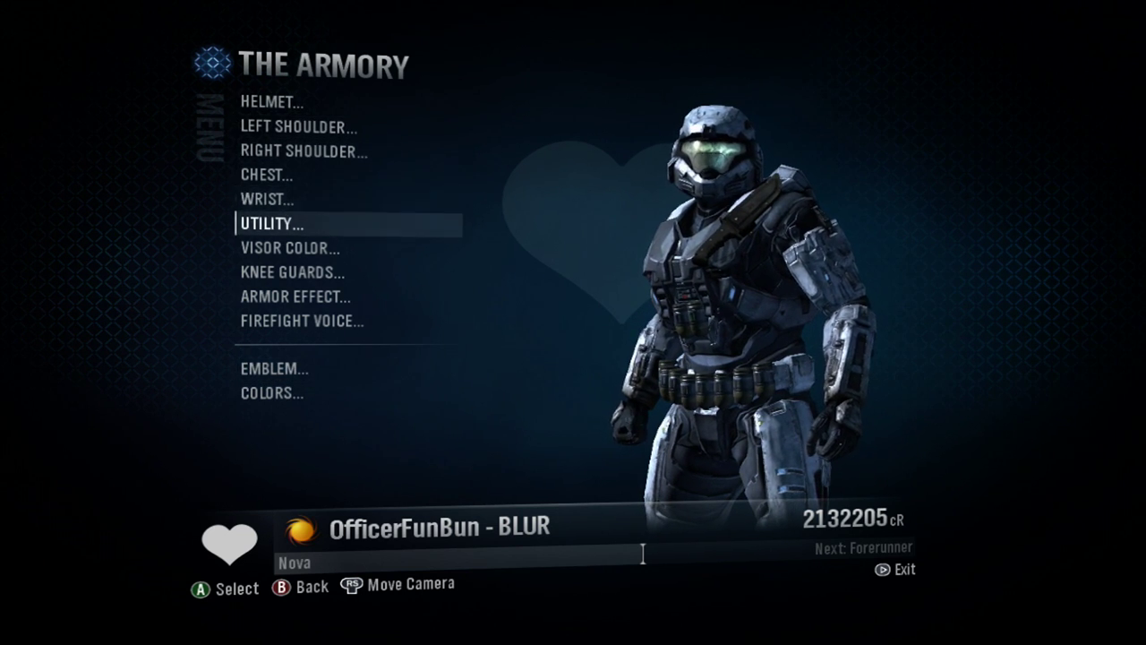
key(Up)
key(Return)
key(Escape)
key(Up)
key(Return)
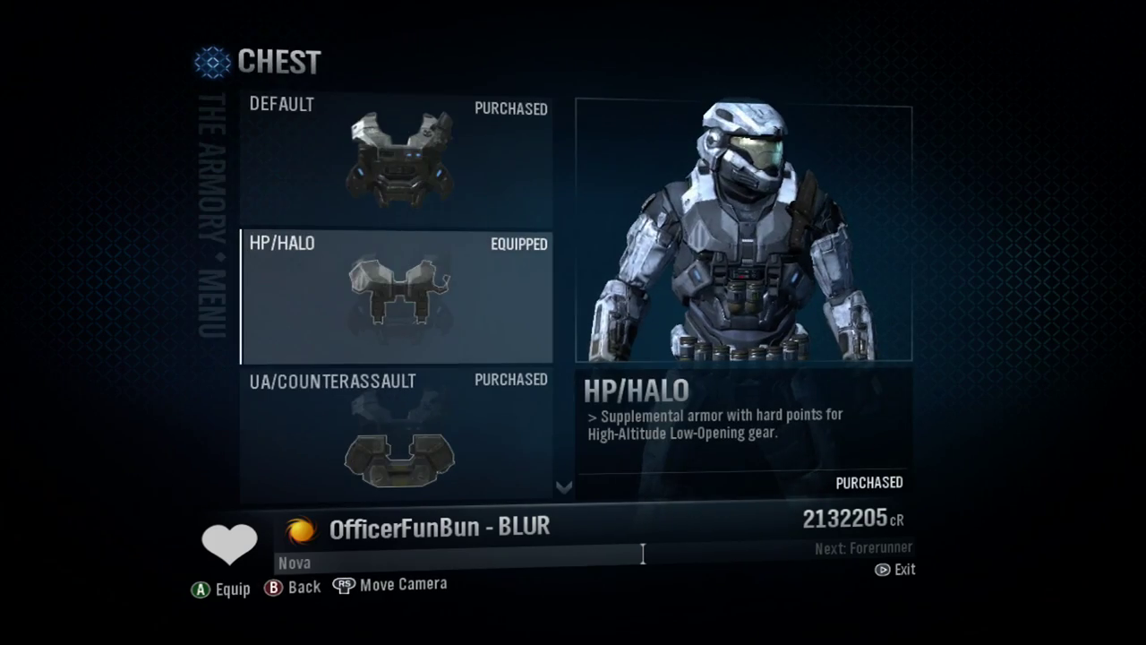
key(Escape)
key(Up)
Back out of the Armory and main menu to the My Party roster.
key(Escape)
key(Down)
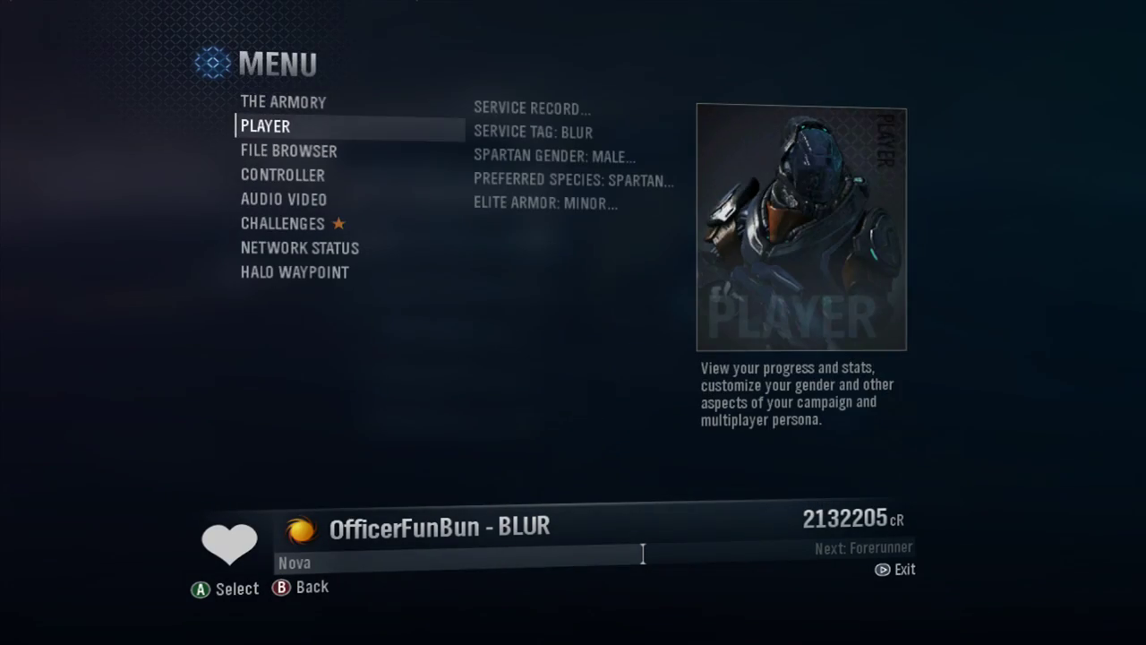
key(Up)
key(Escape)
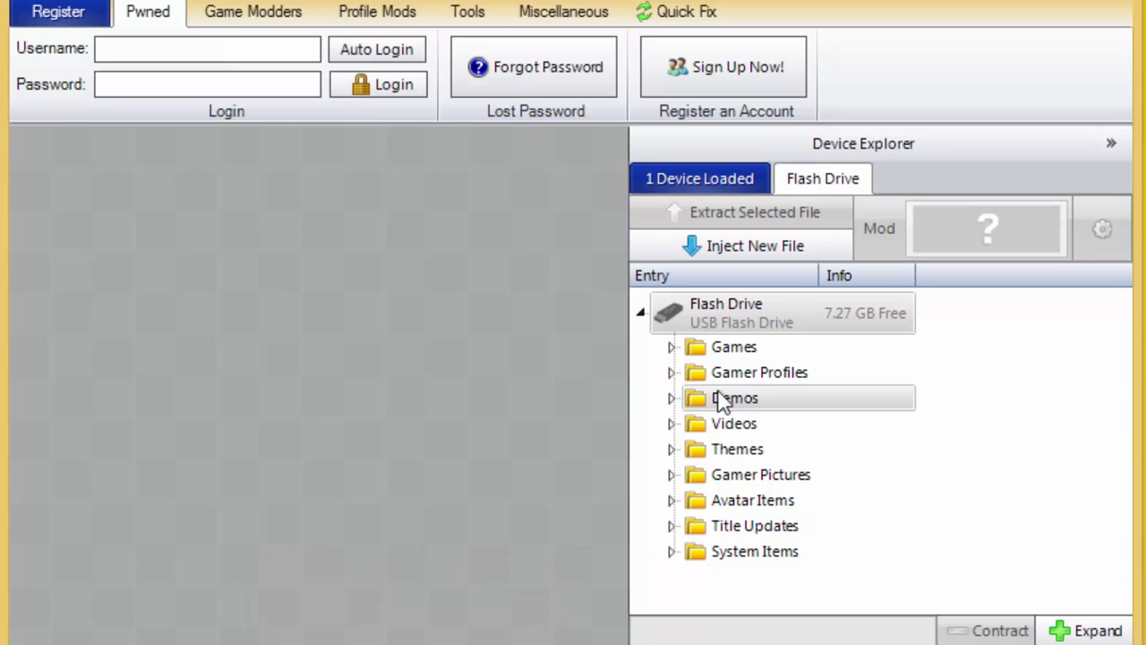
Expand Gamer Profiles and open the player's profile package contents.
click(672, 375)
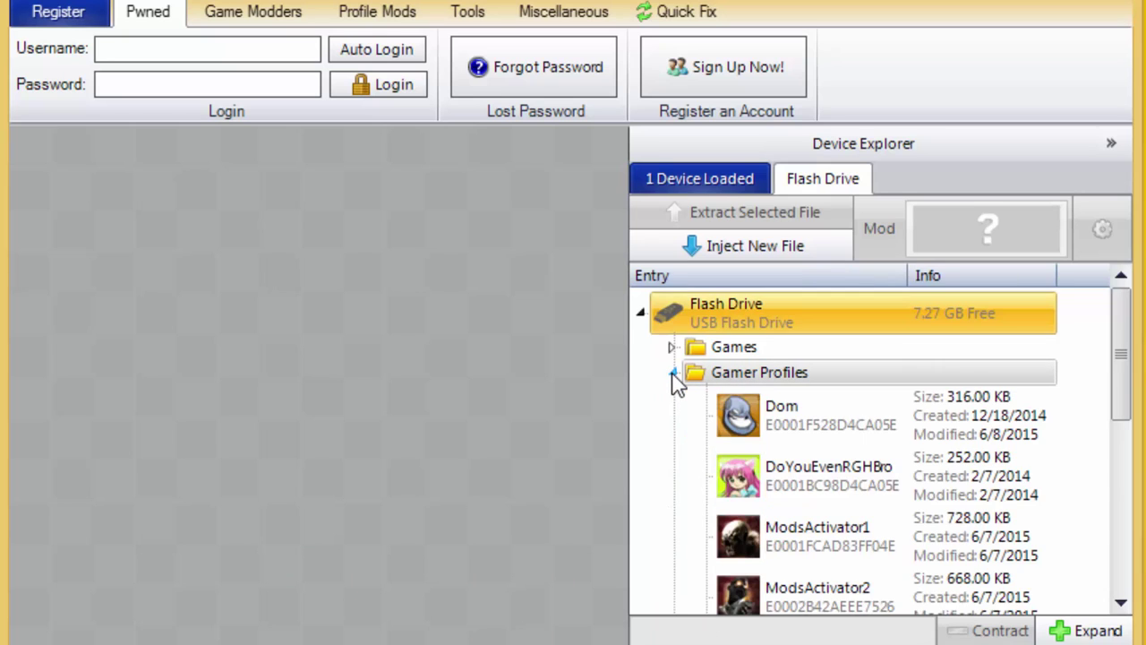
drag(1116, 366, 1044, 478)
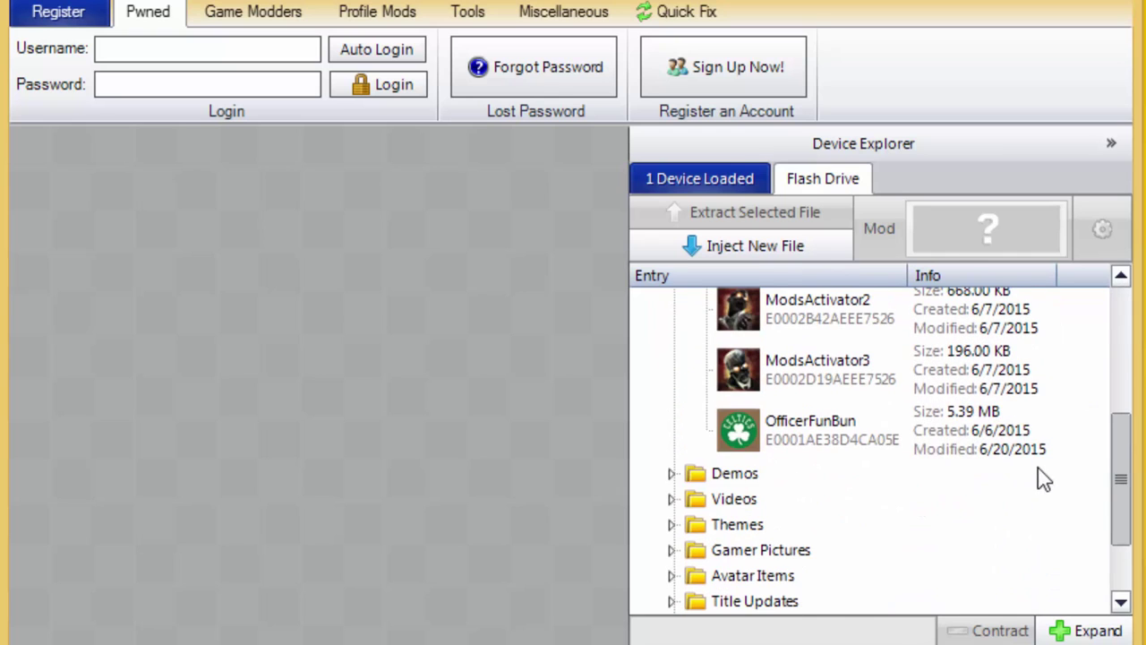
double_click(875, 427)
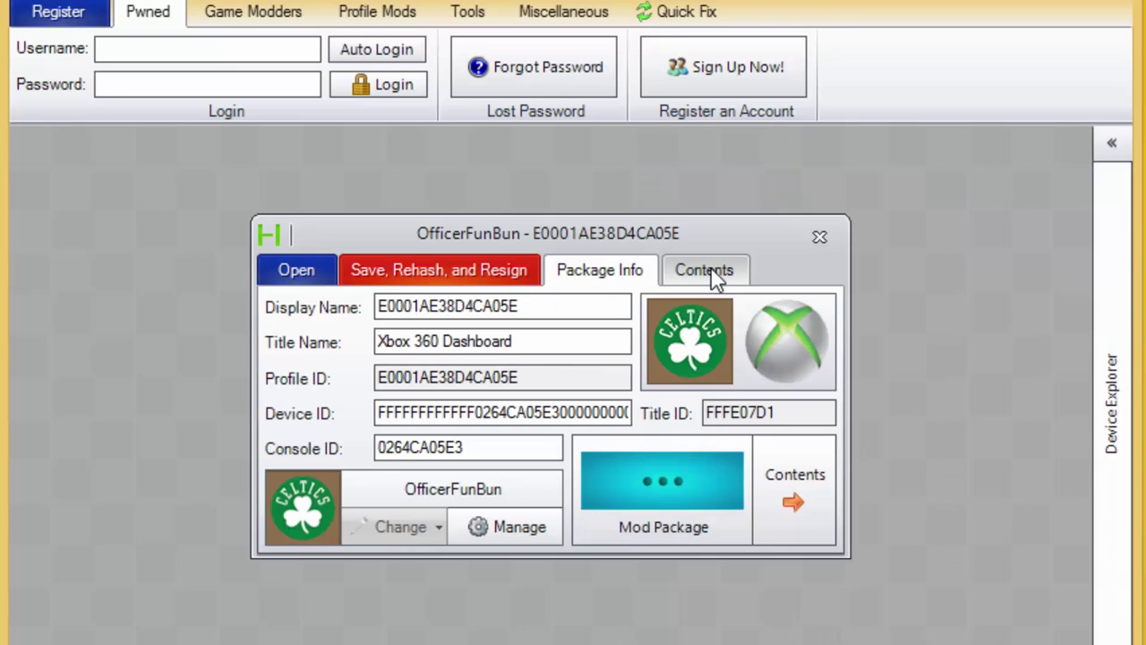
click(714, 278)
Filter for 4d53085 and extract 4D53085B.gpd to the computer.
click(309, 464)
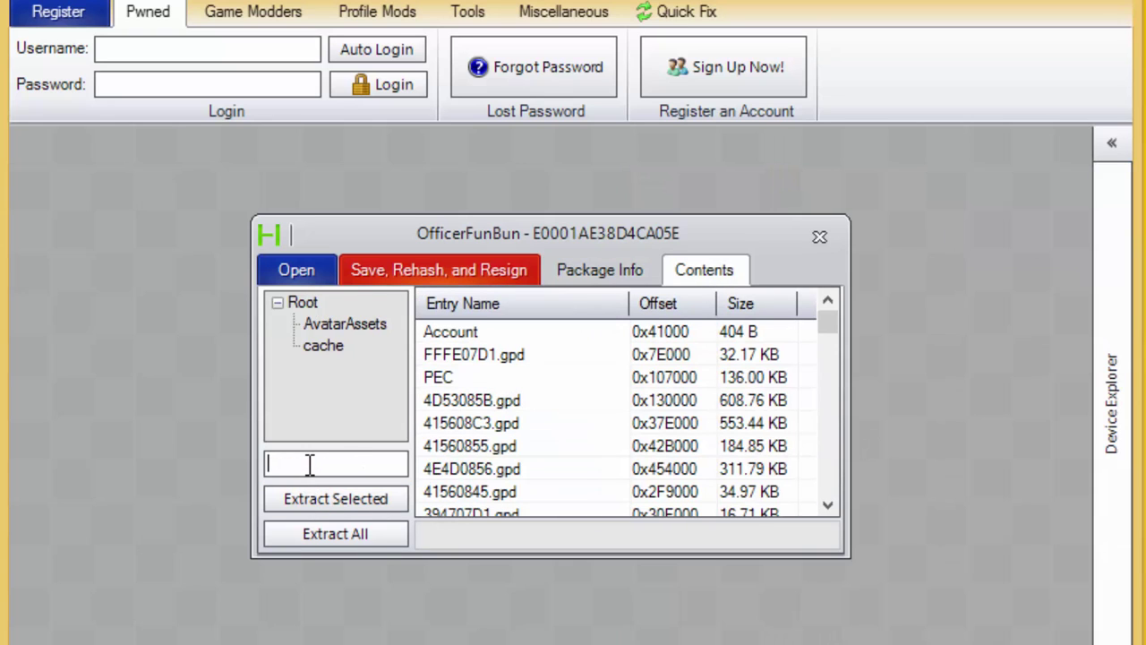
text(4d)
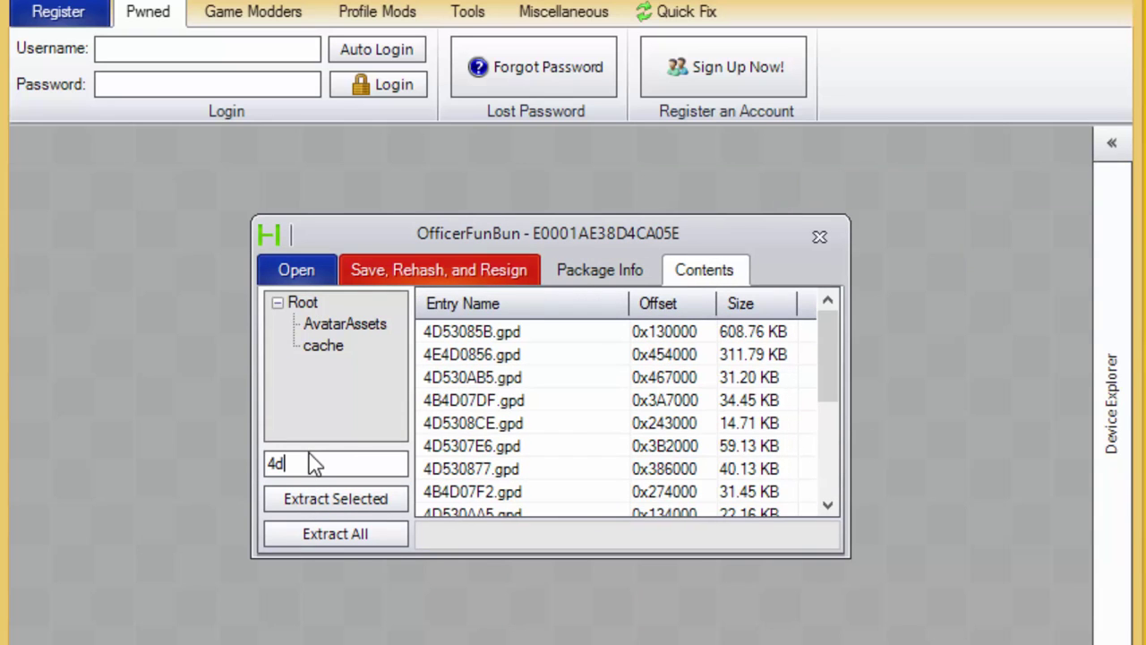
text(530)
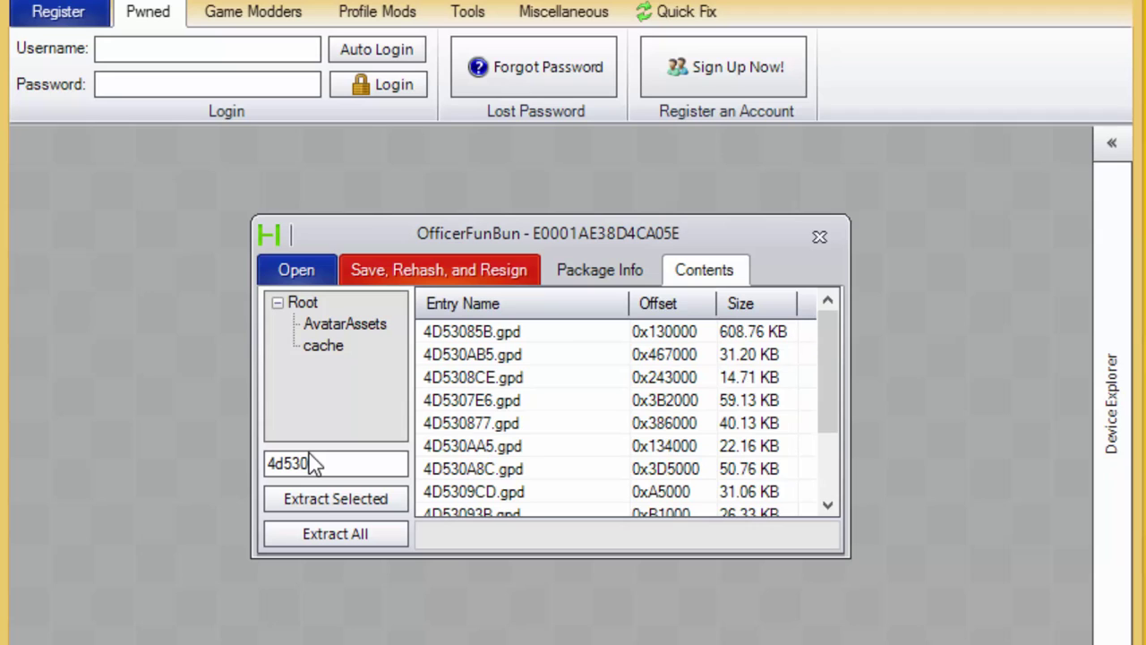
text(85b)
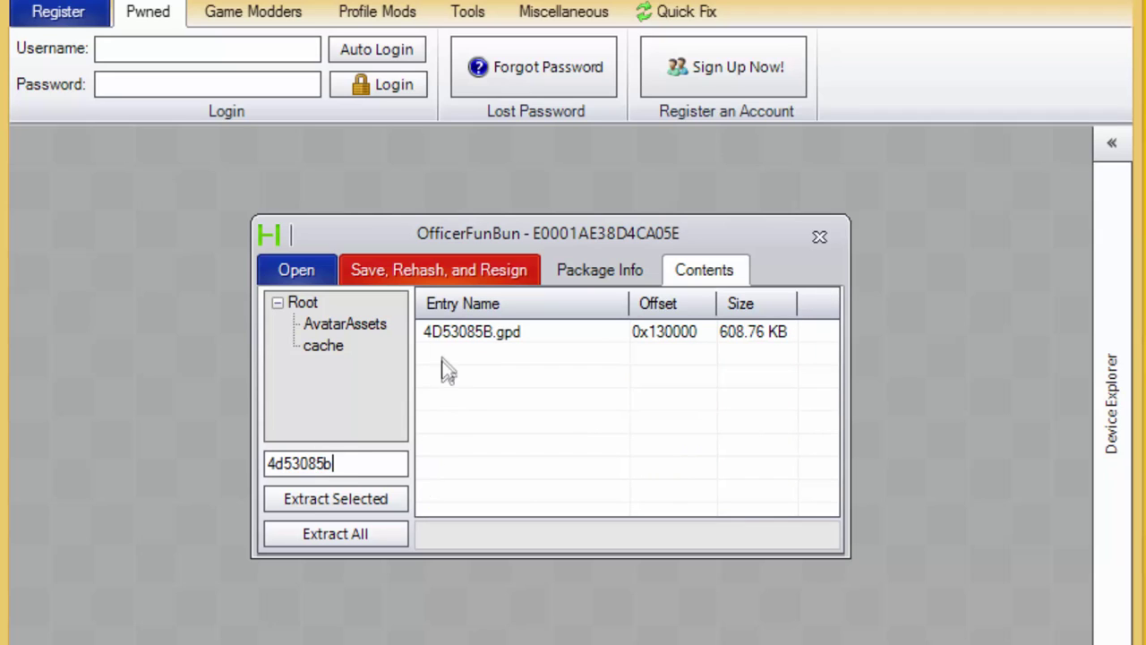
click(450, 338)
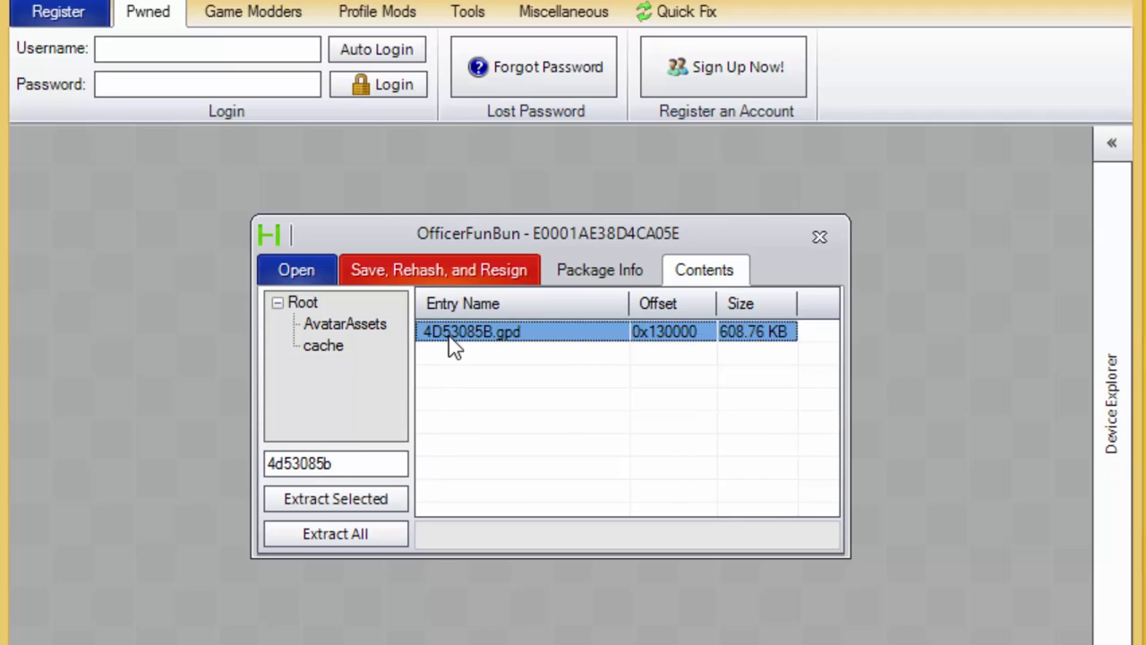
right_click(454, 344)
click(489, 388)
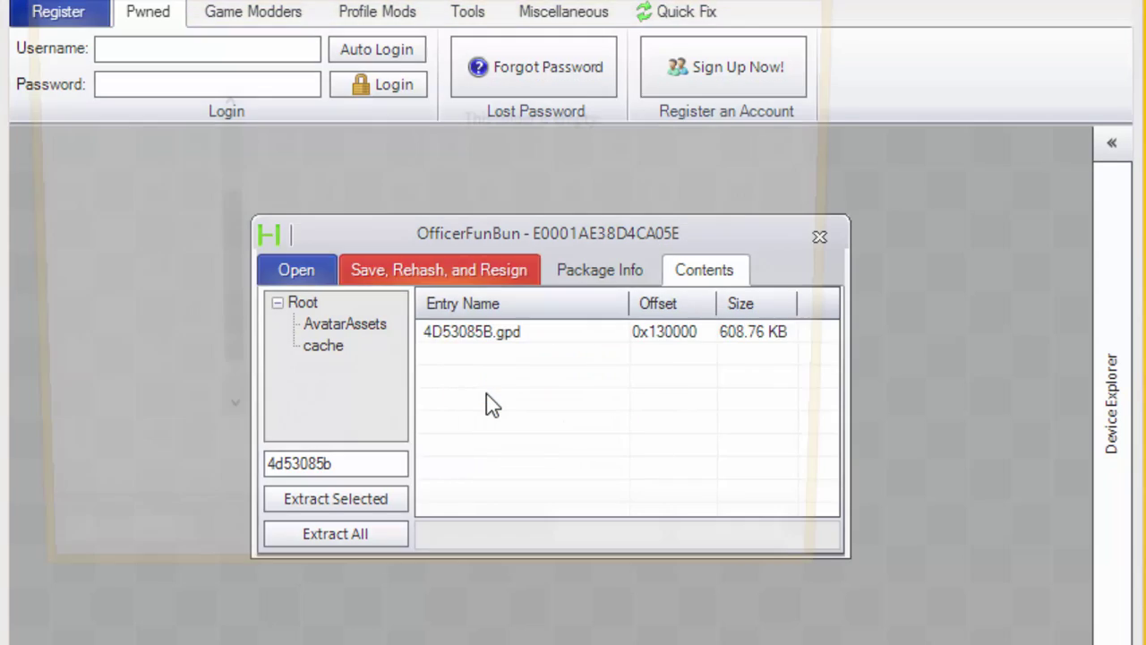
click(570, 555)
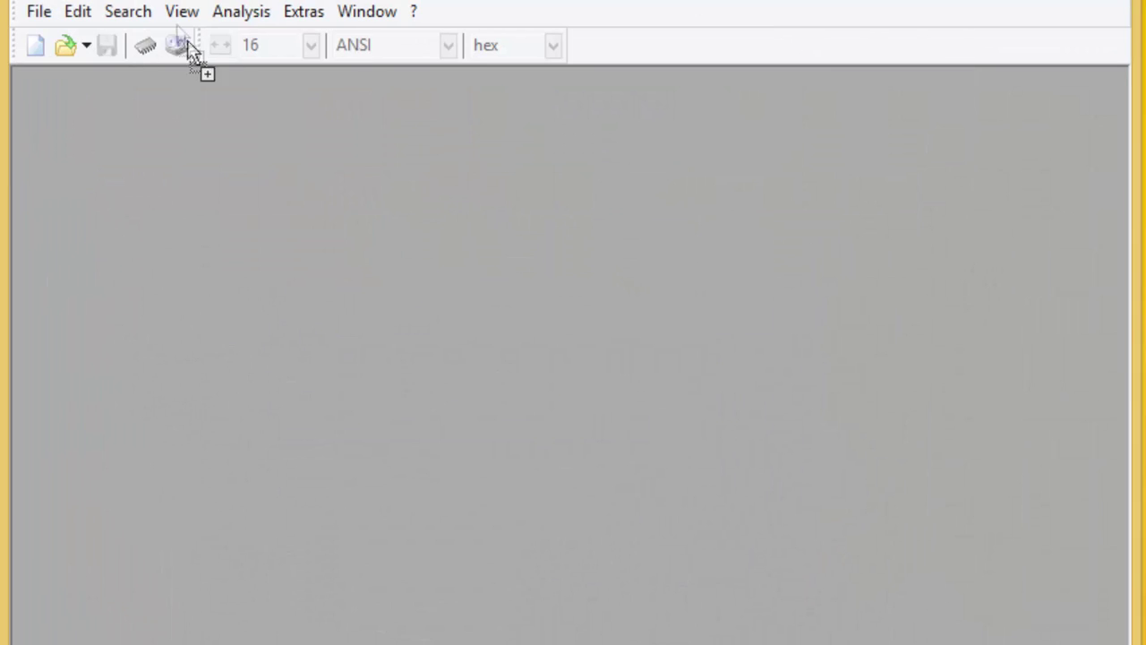
Open 4D53085B.gpd in HxD and run a Unicode string search for 'blur'.
drag(187, 40, 302, 163)
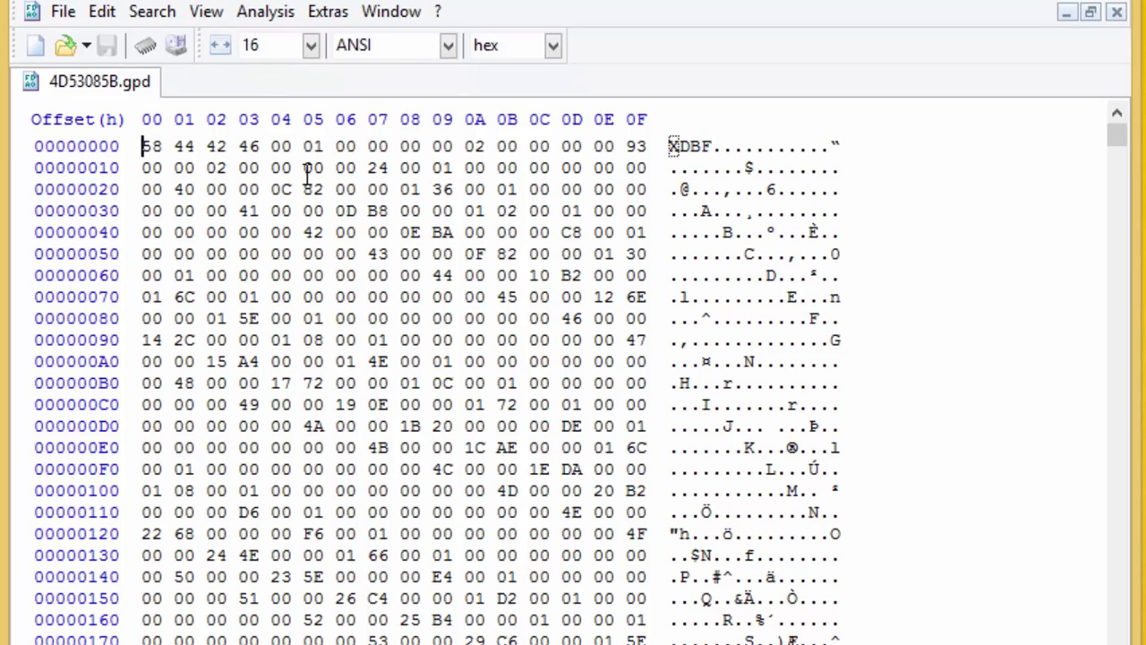
click(170, 24)
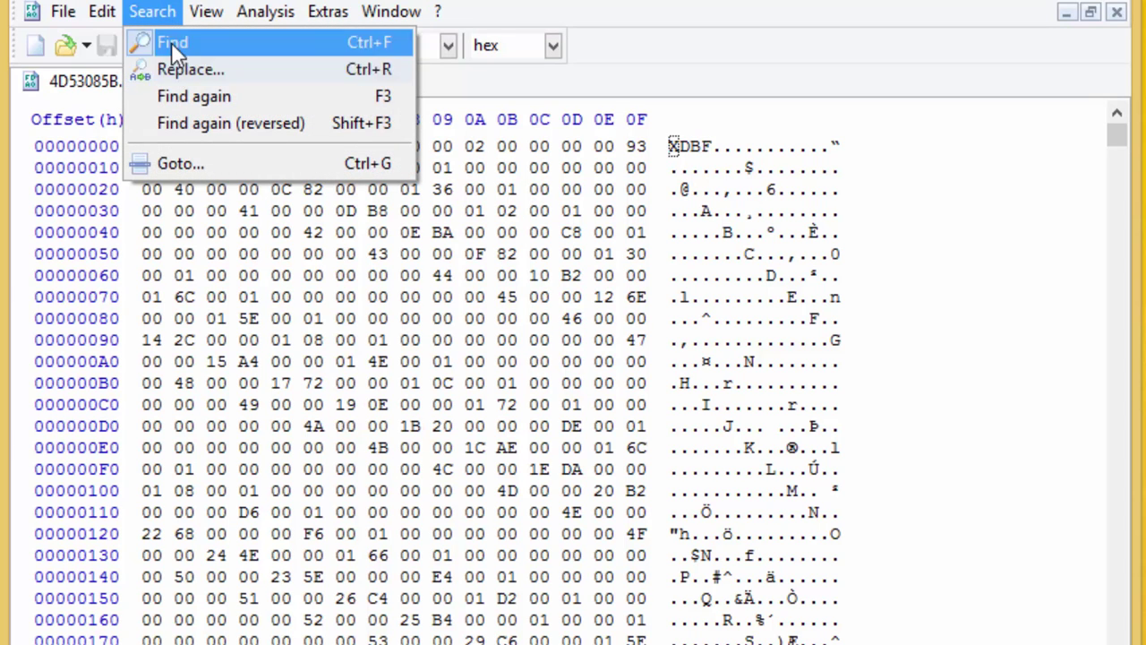
click(171, 41)
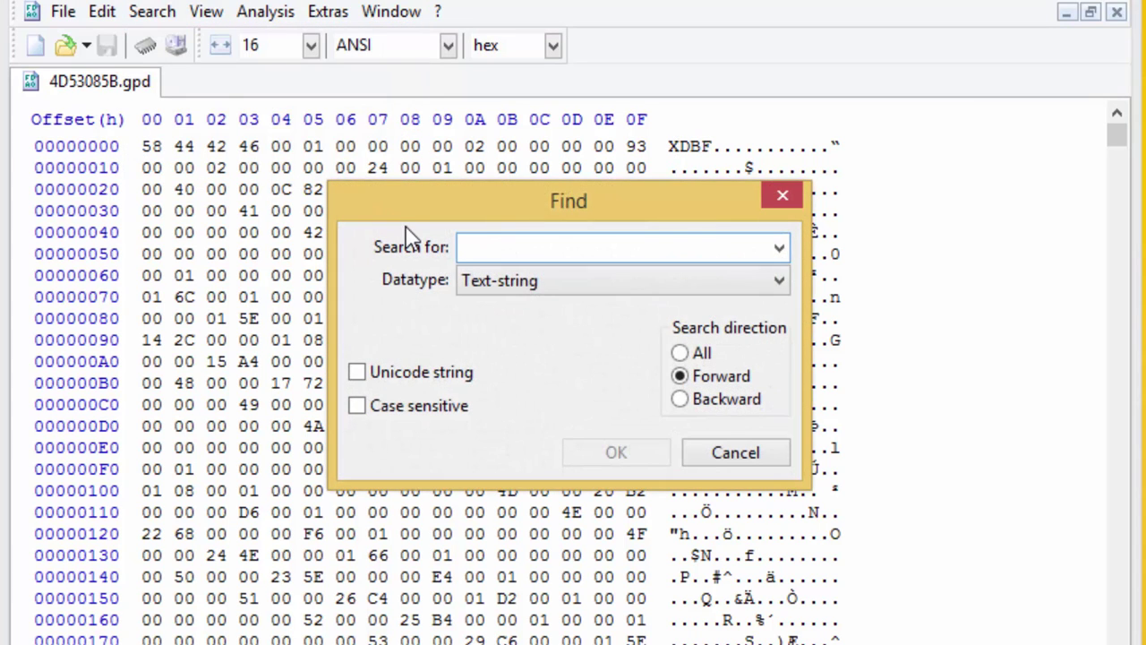
text(blur)
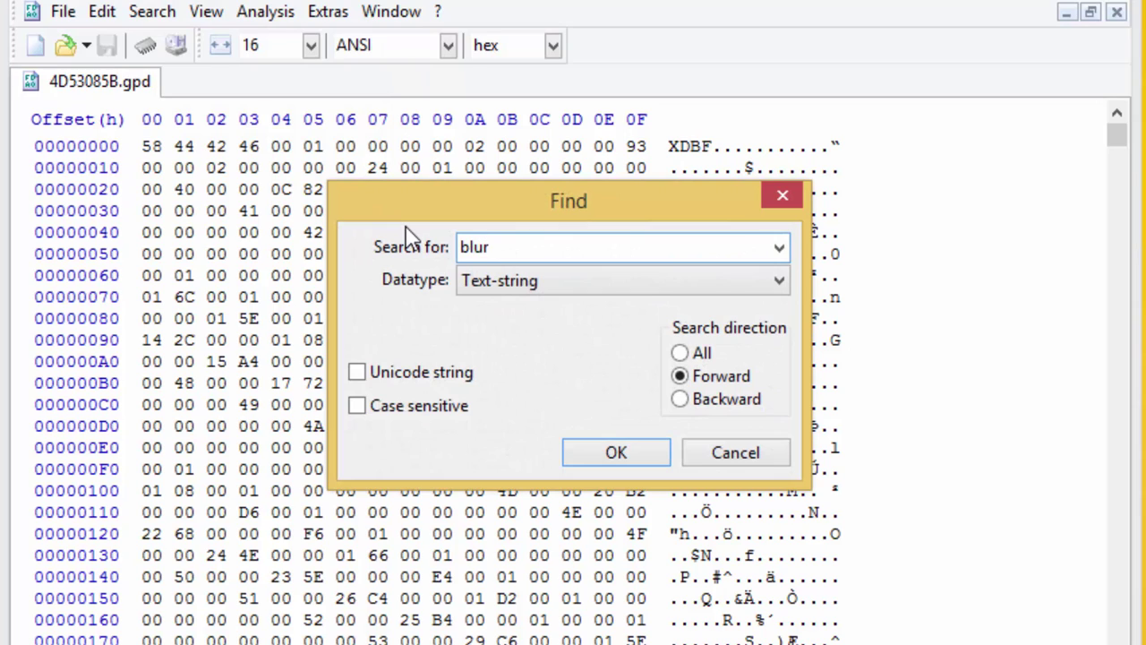
click(414, 372)
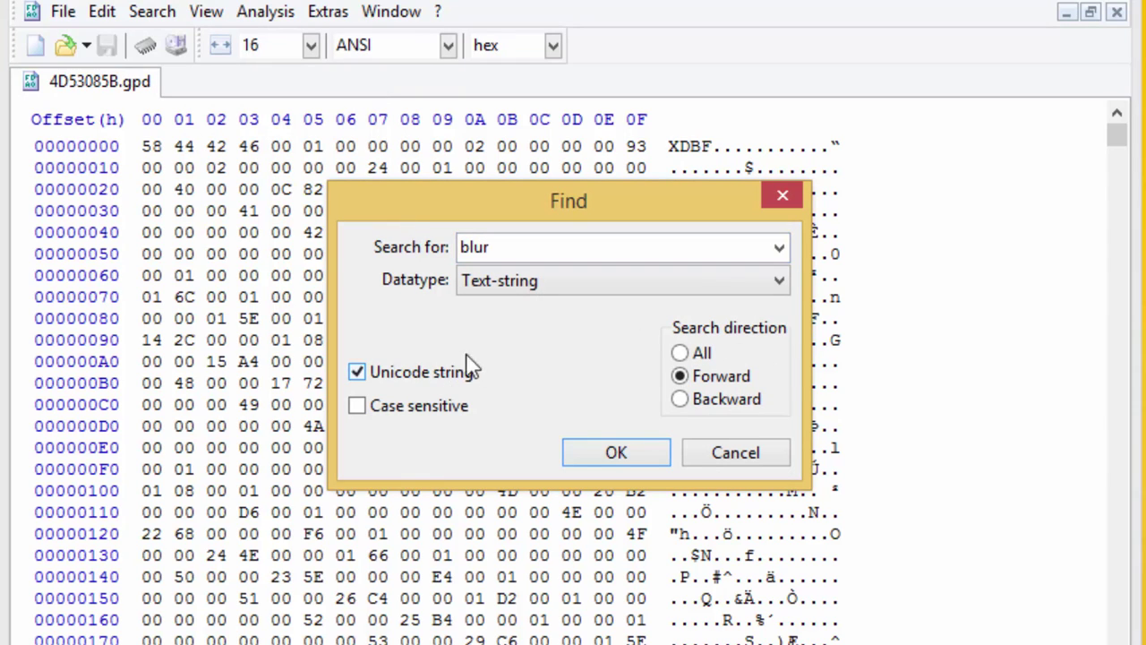
click(614, 453)
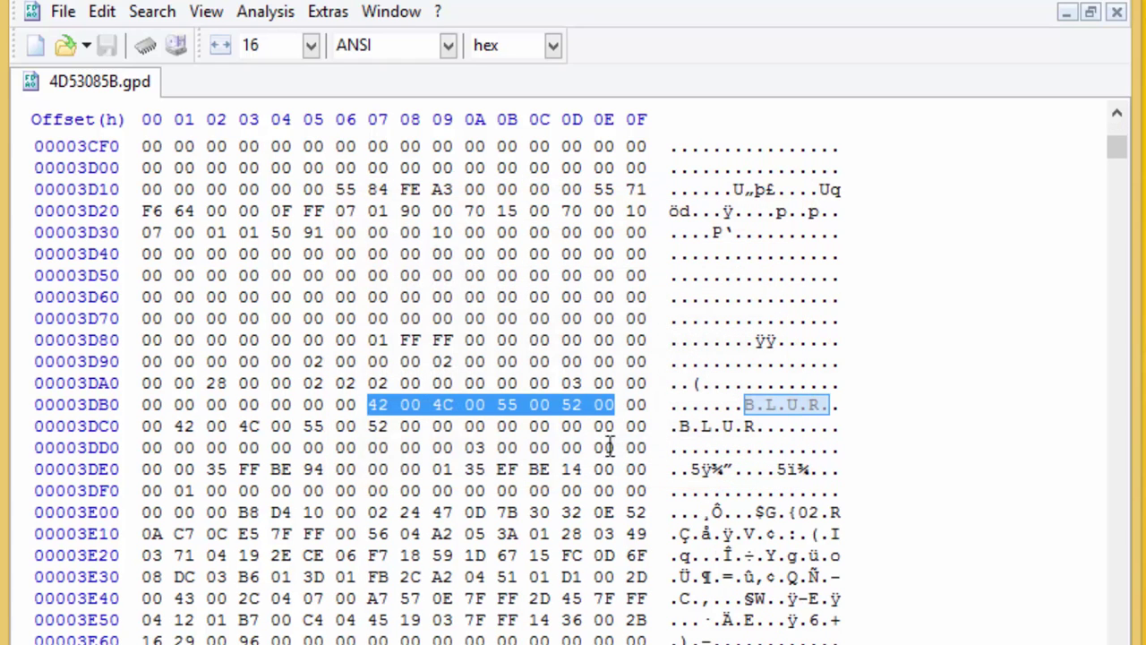
Overwrite byte 3D95, bytes 3DA5–3DA7 and byte 3D99 with 1E.
click(305, 361)
click(307, 385)
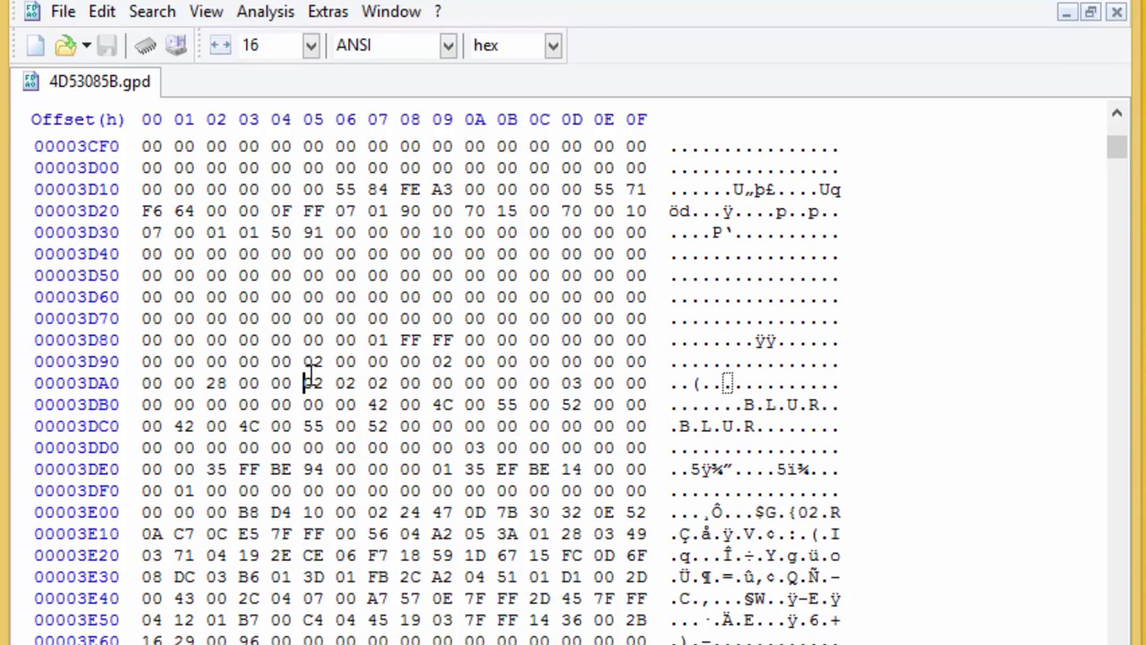
click(304, 362)
text(1E)
click(305, 383)
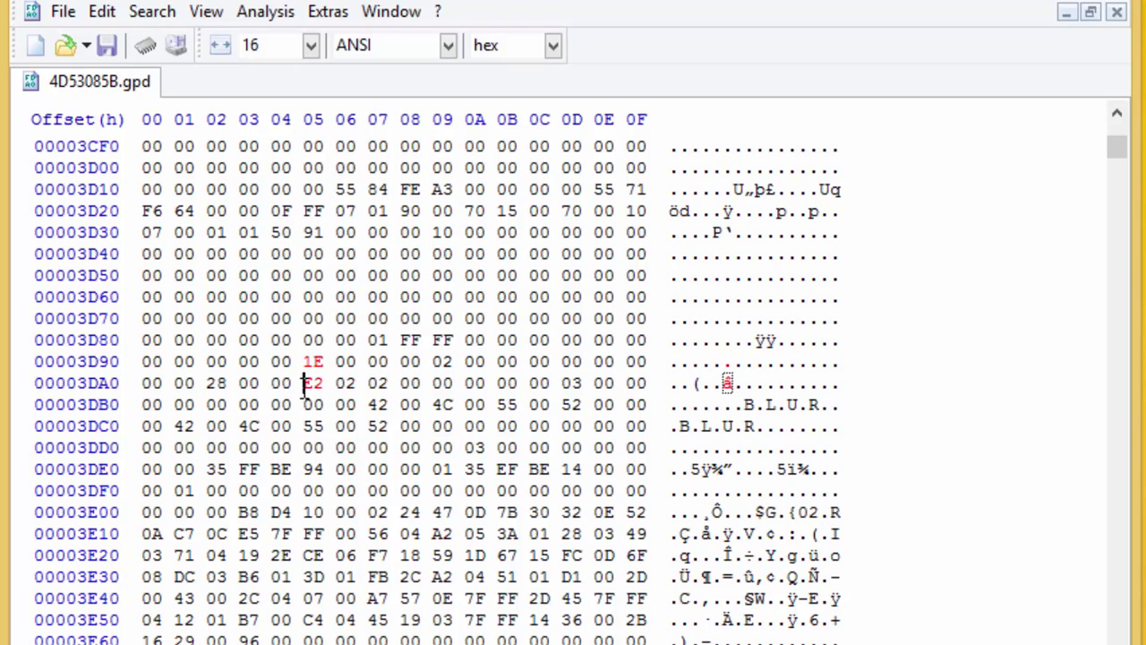
text(1E1E1E)
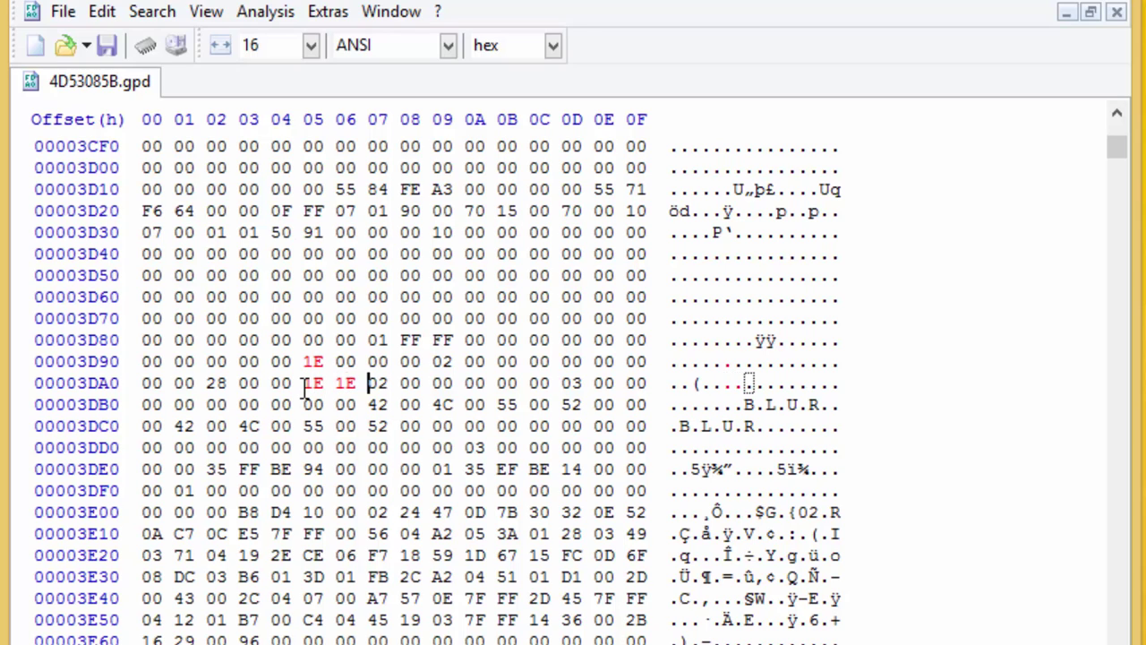
click(435, 362)
text(1E)
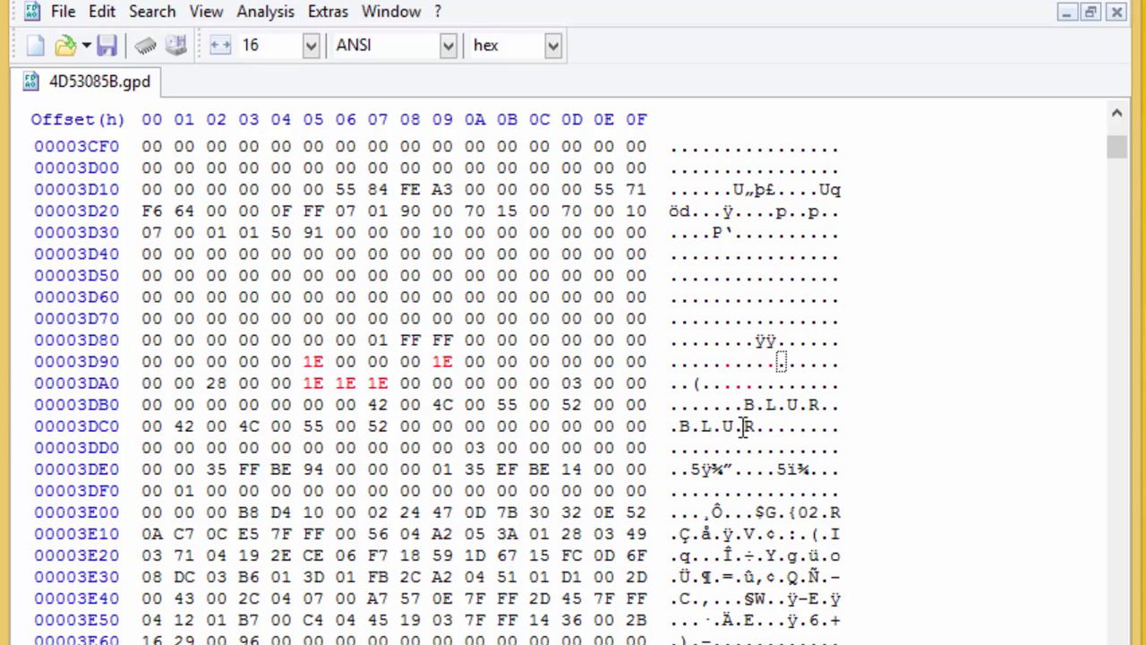
From the second BLUR's final R byte (52), jump 1A7 bytes forward to offset 3F6E.
drag(742, 427, 753, 430)
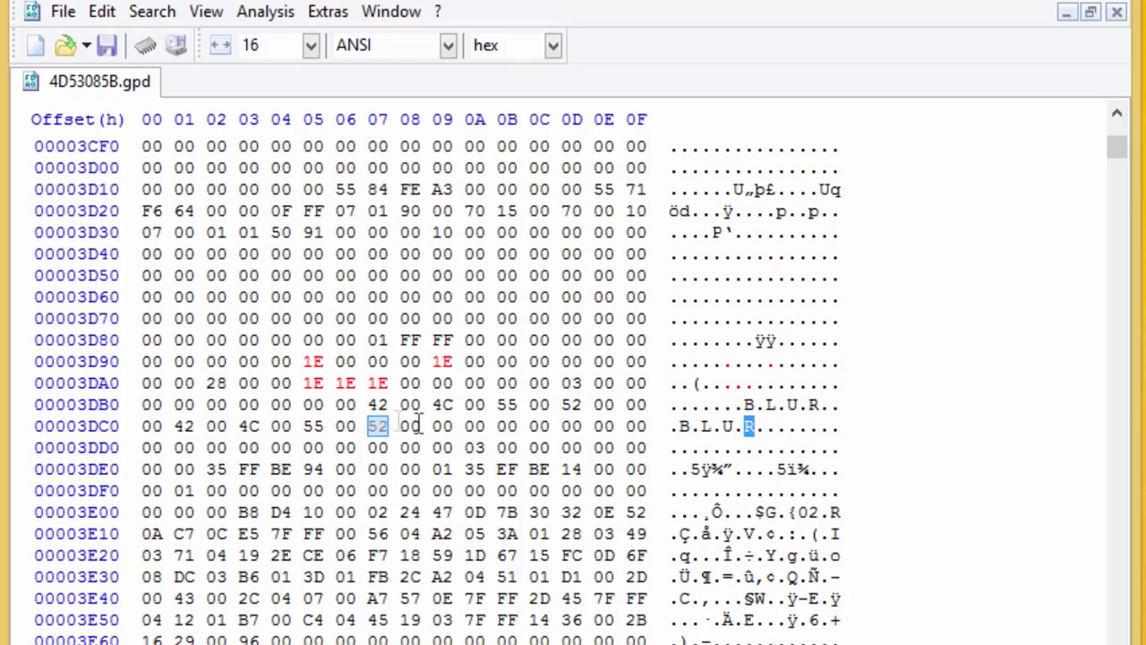
click(379, 427)
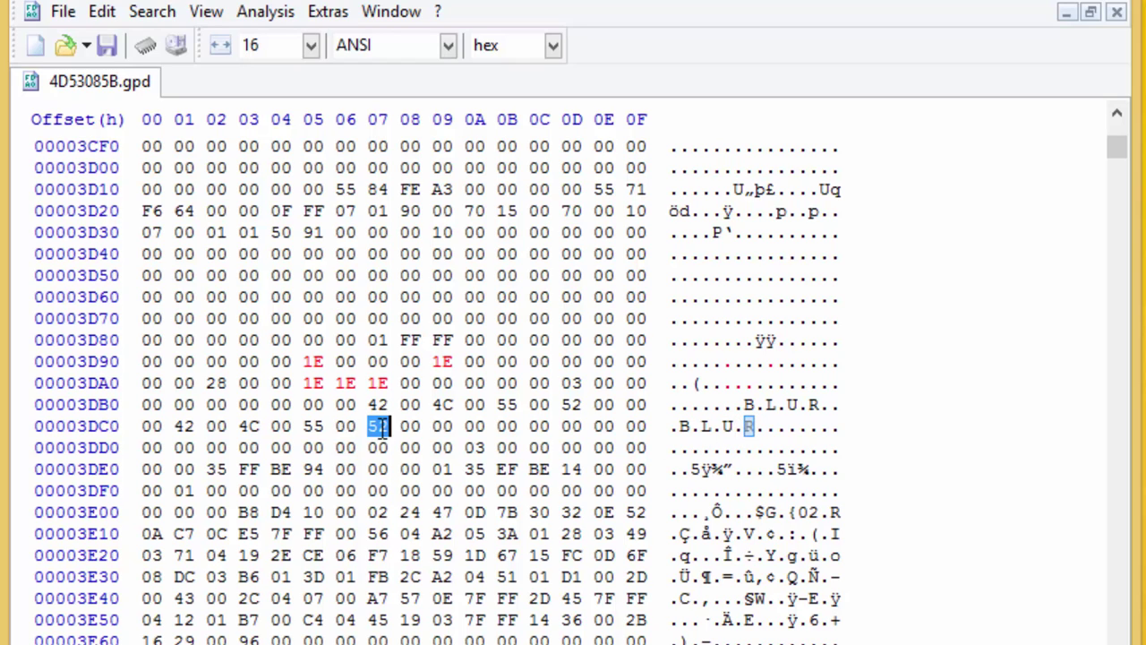
click(152, 11)
click(208, 161)
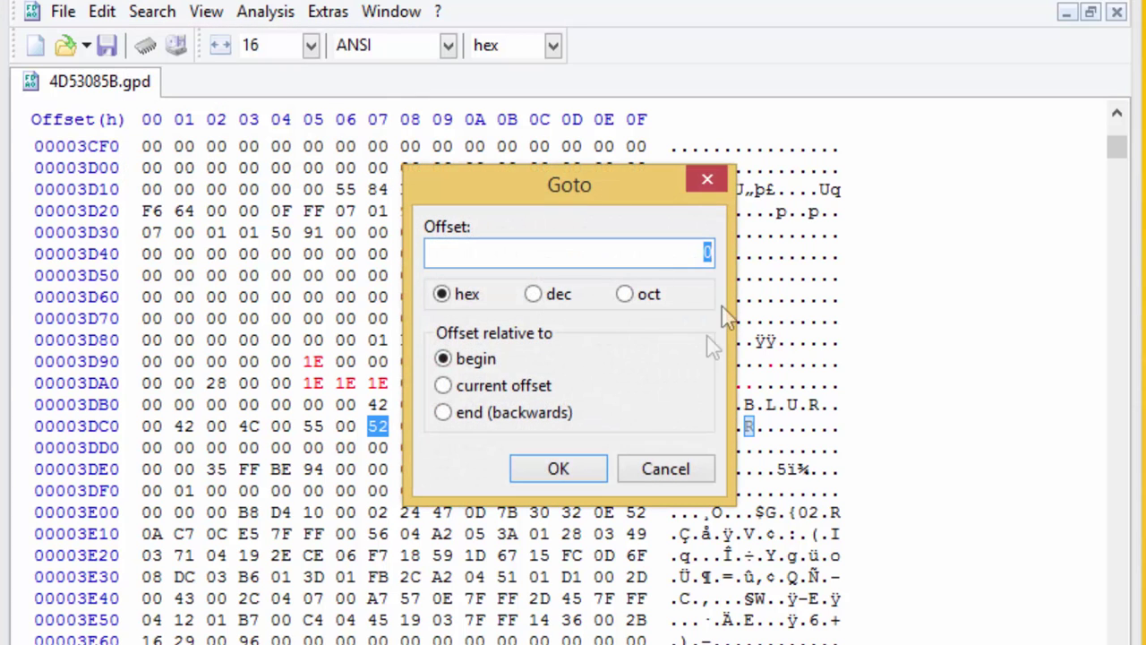
click(473, 387)
double_click(708, 255)
text(1A7)
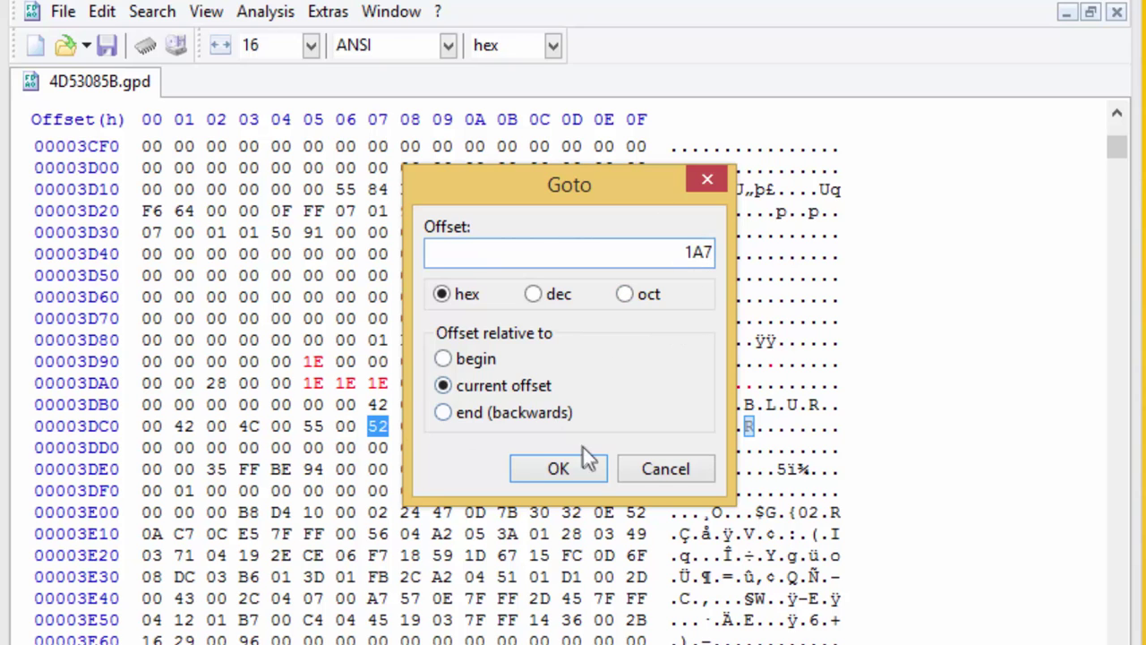
click(558, 469)
Set bytes 3F7C and 3F7D to 01.
scroll(605, 588, down, 1)
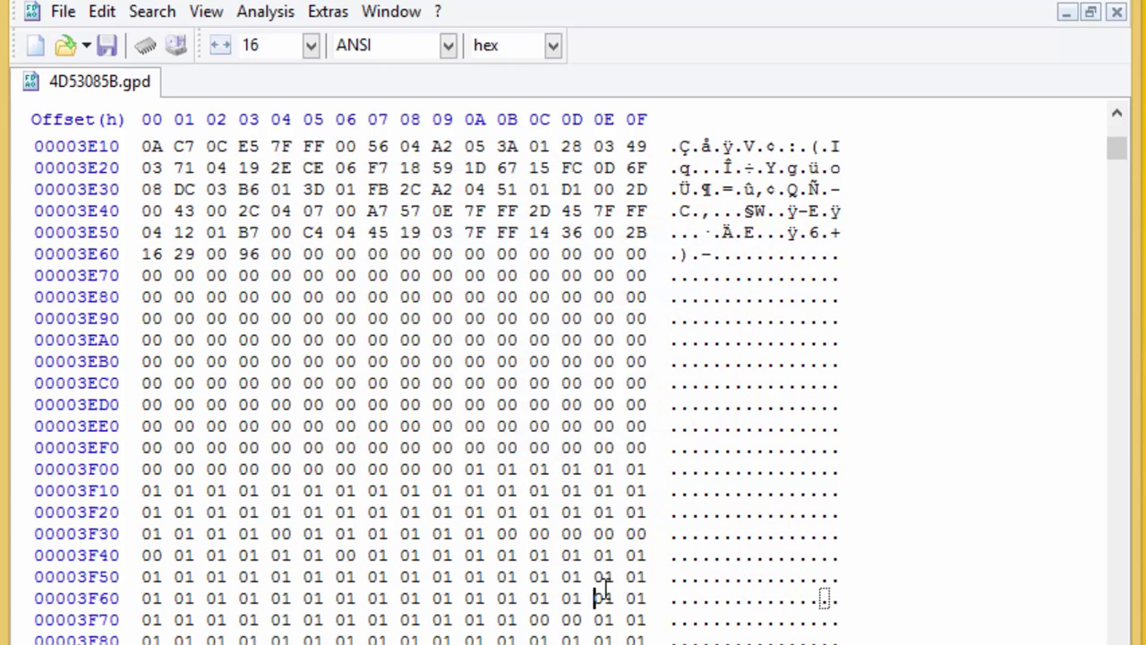
scroll(605, 588, down, 1)
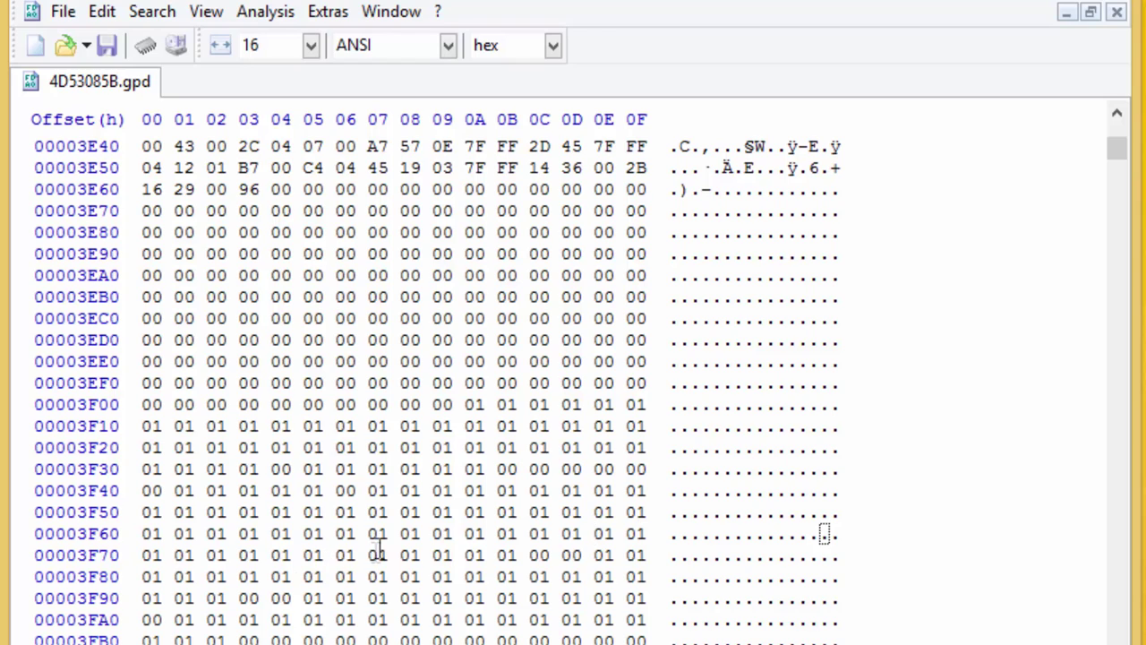
drag(528, 554, 552, 555)
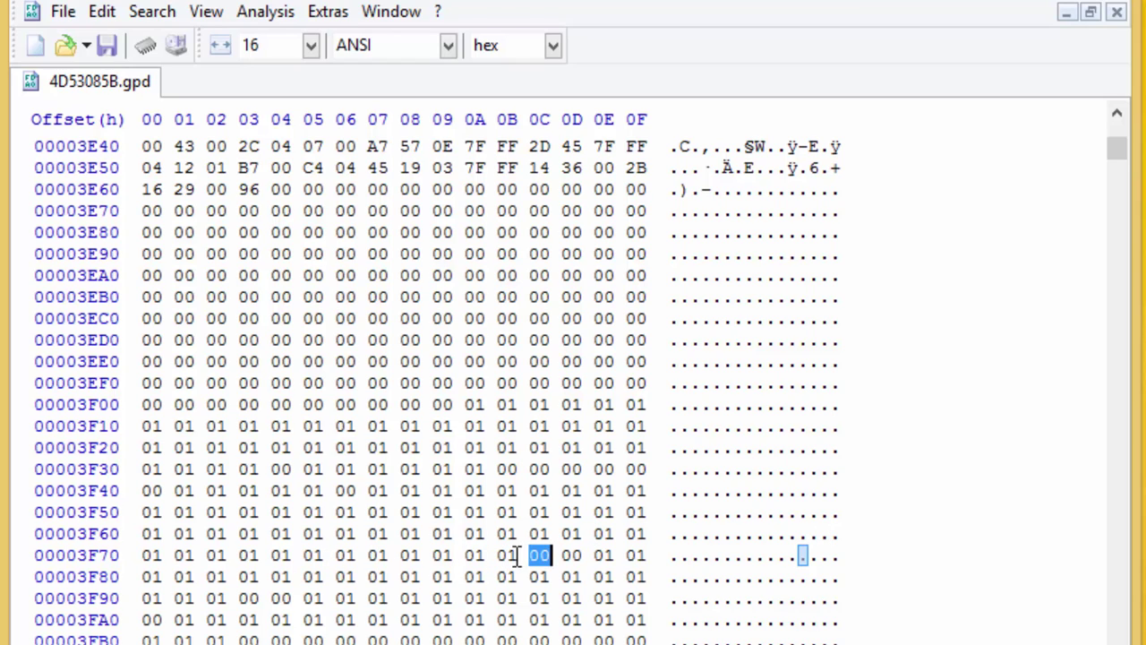
click(530, 555)
text(01 01)
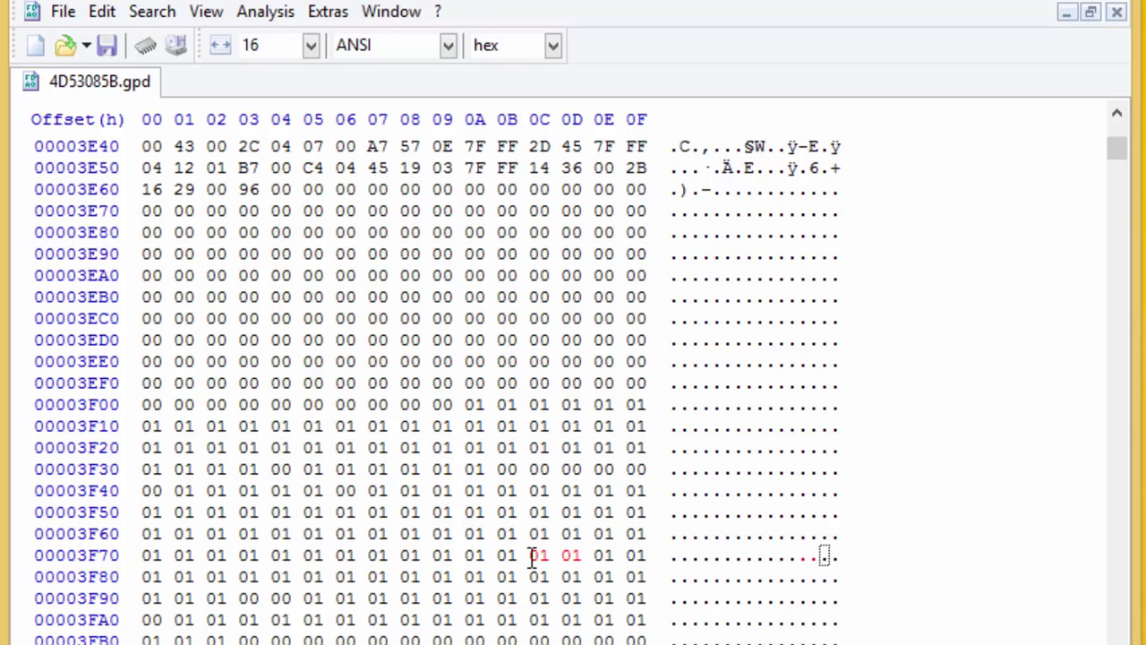
Set byte 3DAD to 01 and save the GPD file.
scroll(527, 550, up, 5)
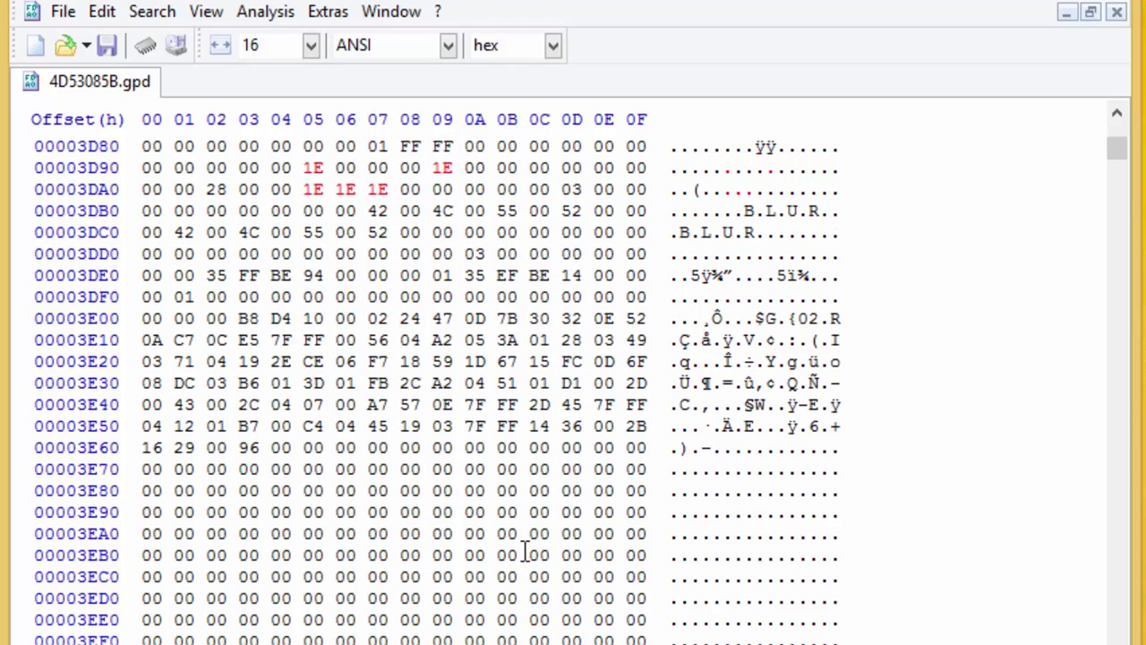
scroll(374, 288, up, 1)
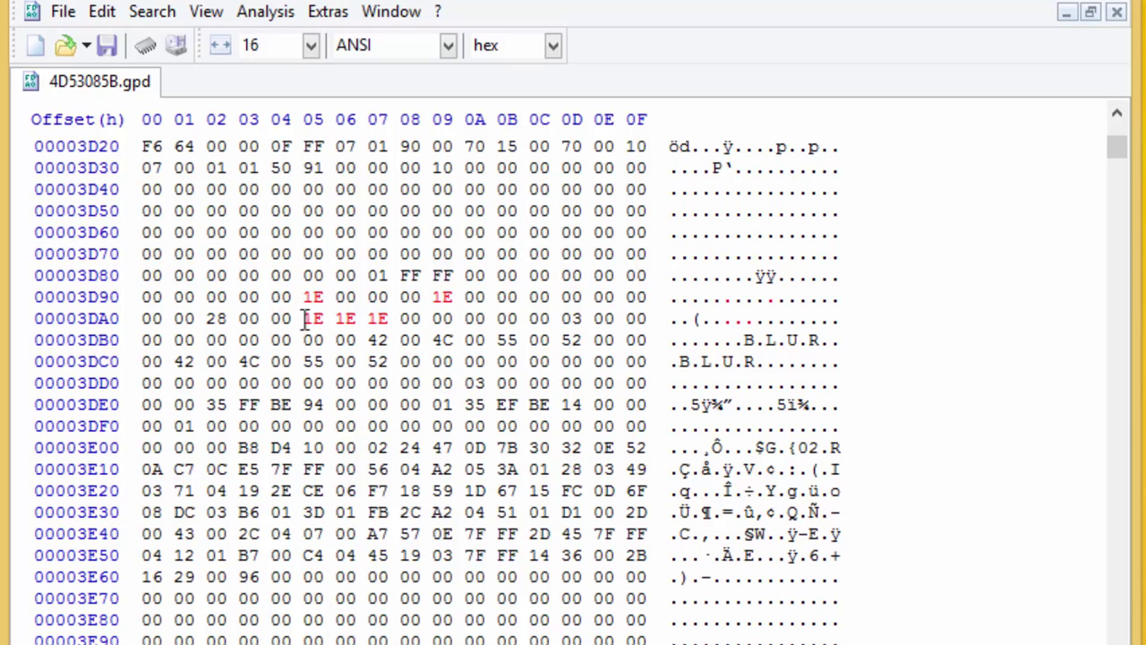
click(564, 320)
text(01)
click(60, 12)
click(113, 125)
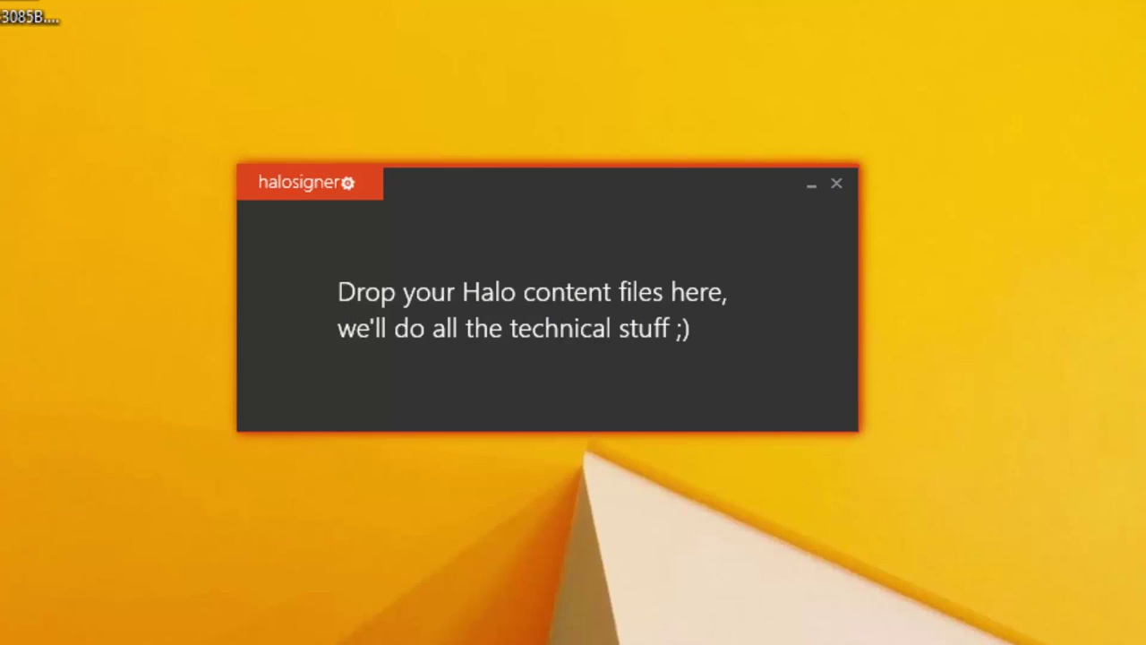
Move the 4D53085B.gpd.bak backup off the desktop and resign 4D53085B.gpd with halosigner.
drag(35, 3, 179, 62)
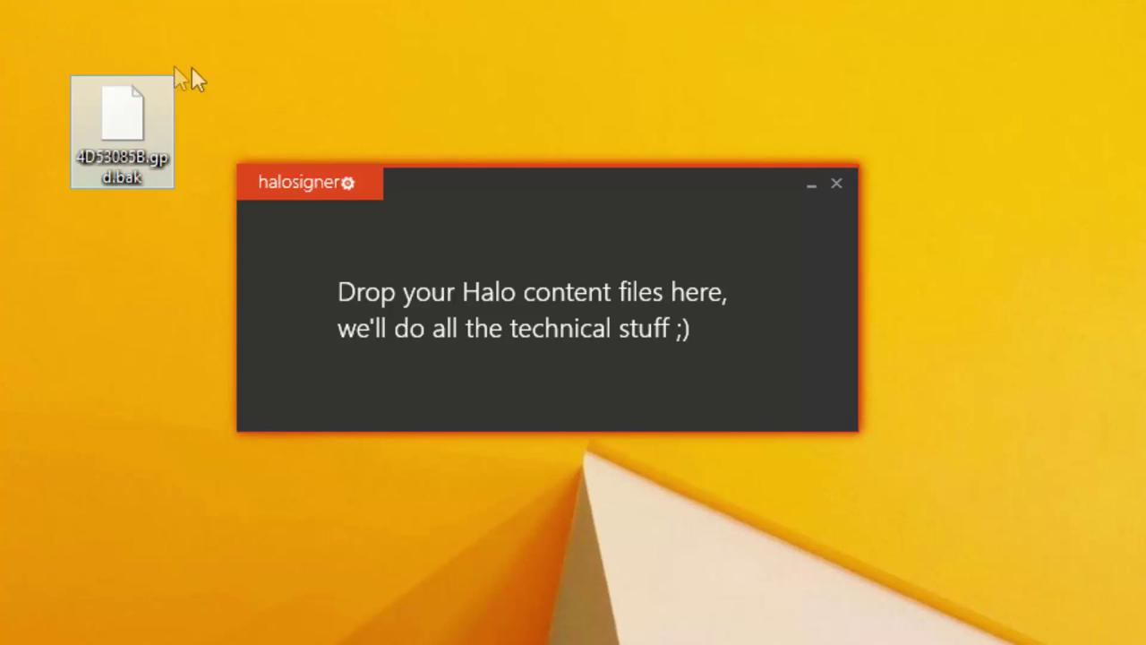
drag(153, 143, 27, 0)
drag(120, 115, 337, 283)
key(Delete)
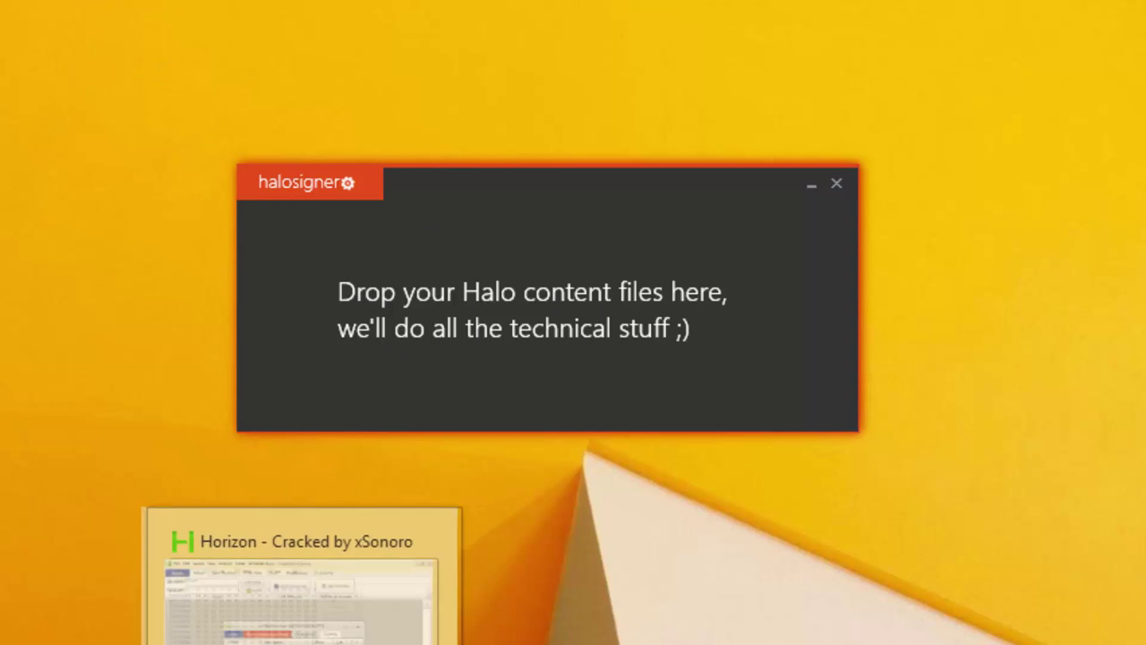
Replace the package's 4D53085B.gpd entry with the edited copy.
key(alt+Tab)
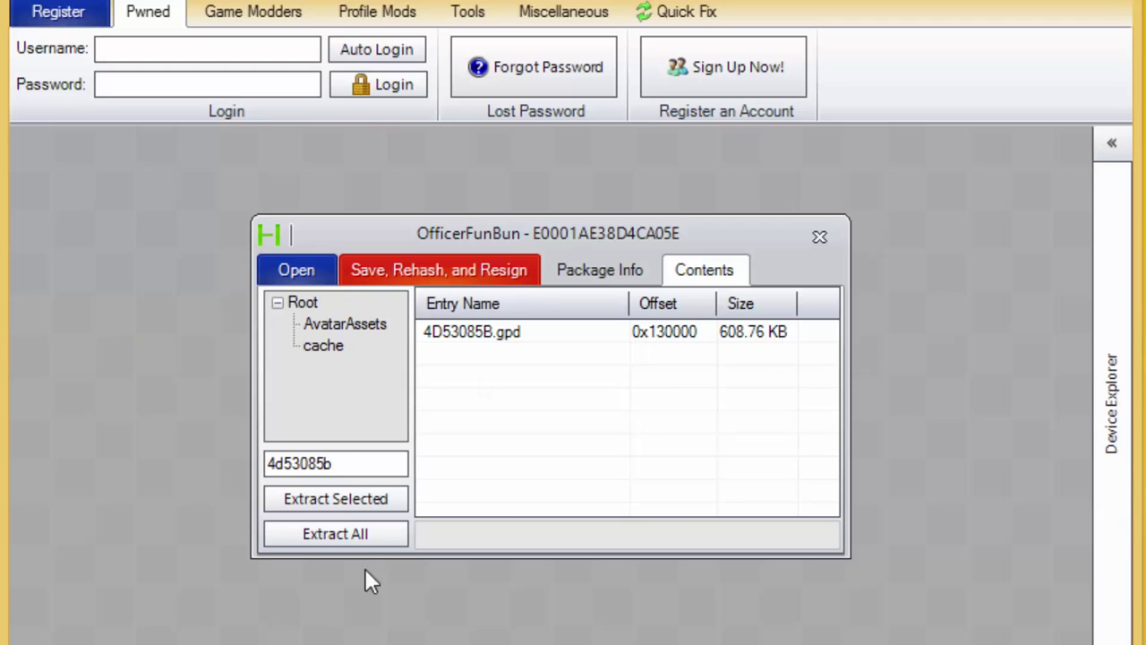
click(510, 350)
right_click(508, 340)
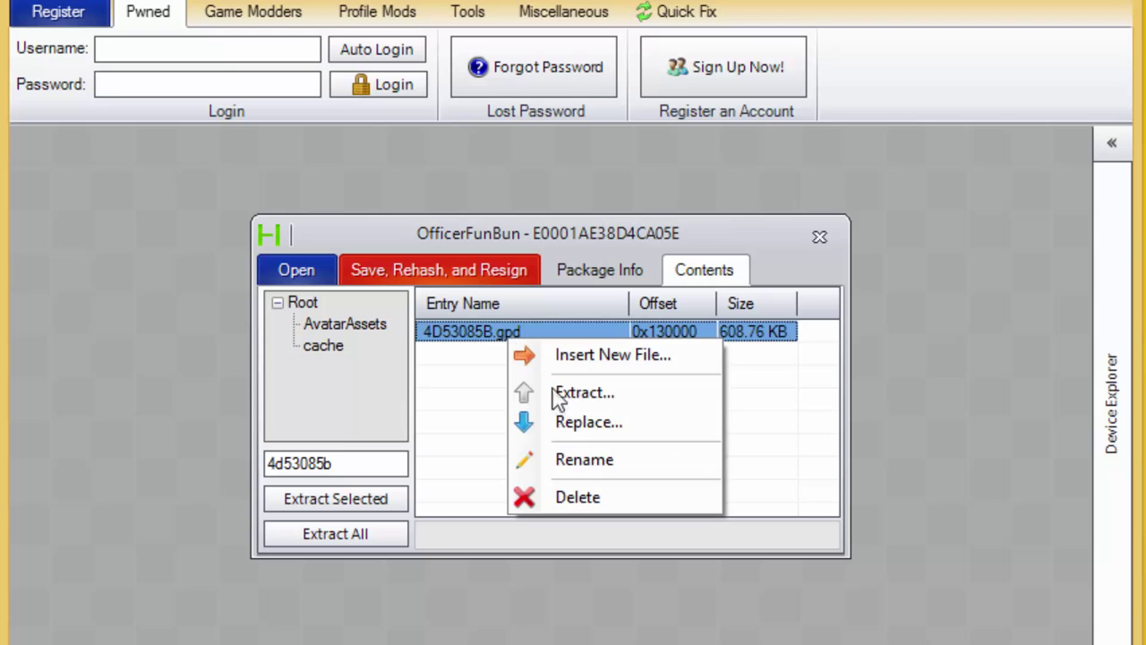
click(576, 430)
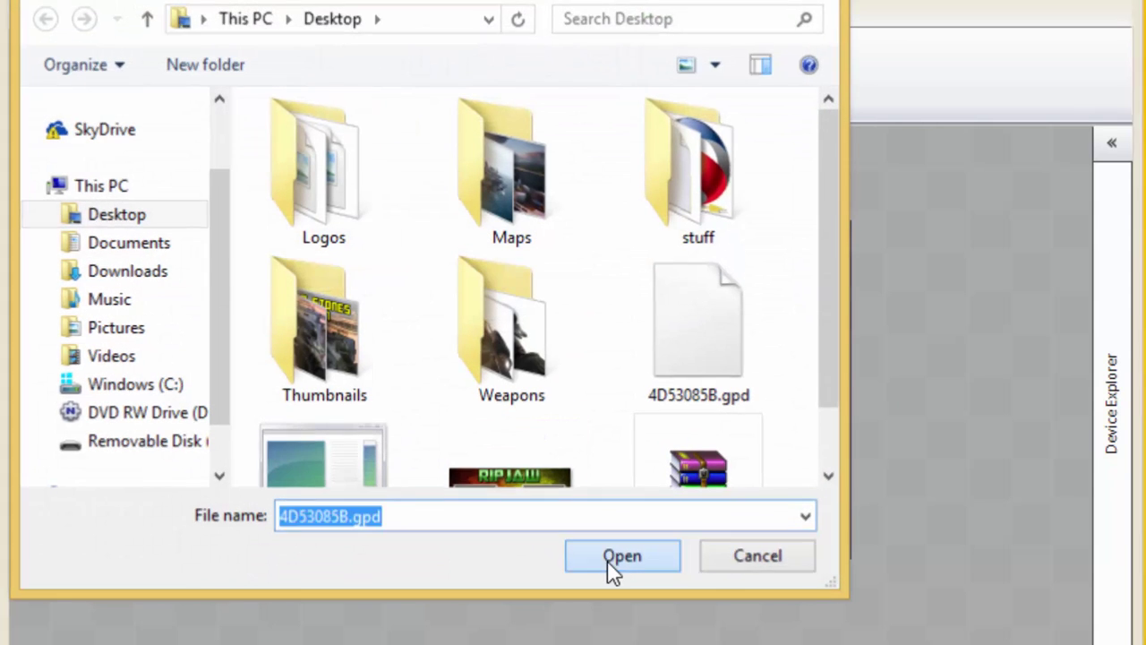
click(618, 557)
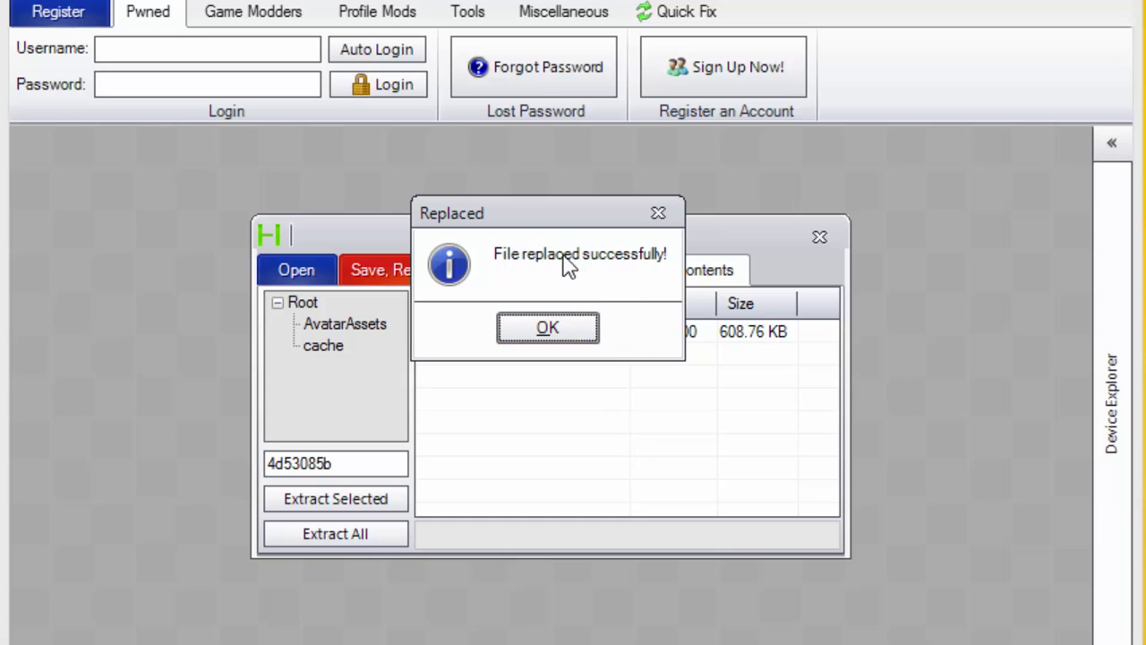
click(512, 331)
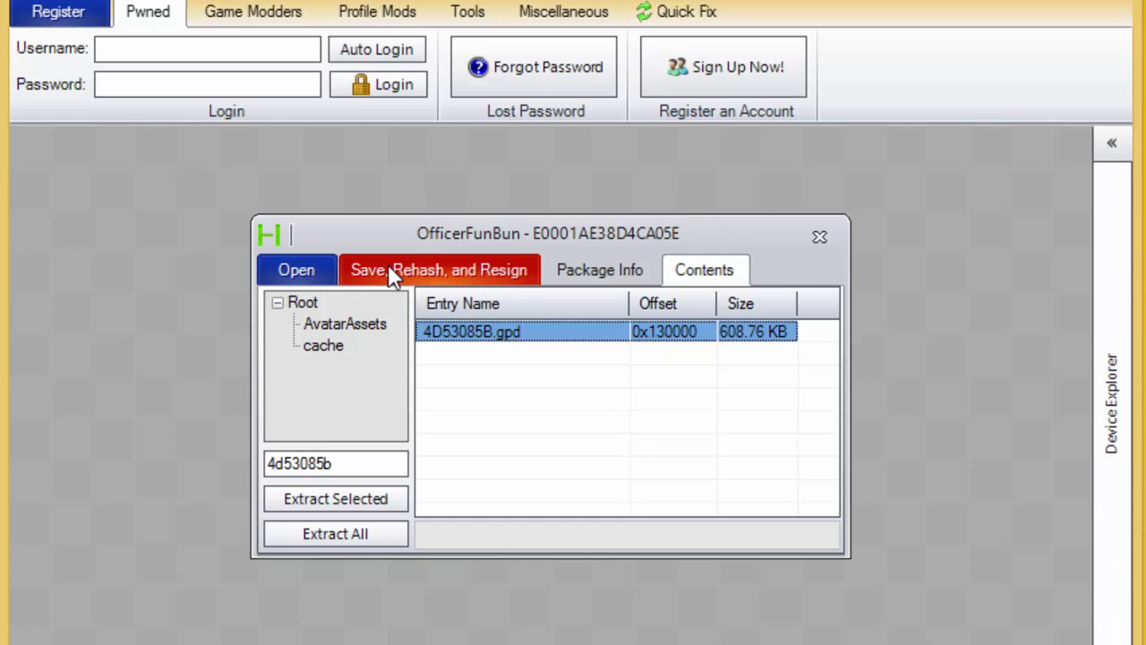
Save, rehash and resign the package to the device, three times over.
click(390, 267)
click(569, 335)
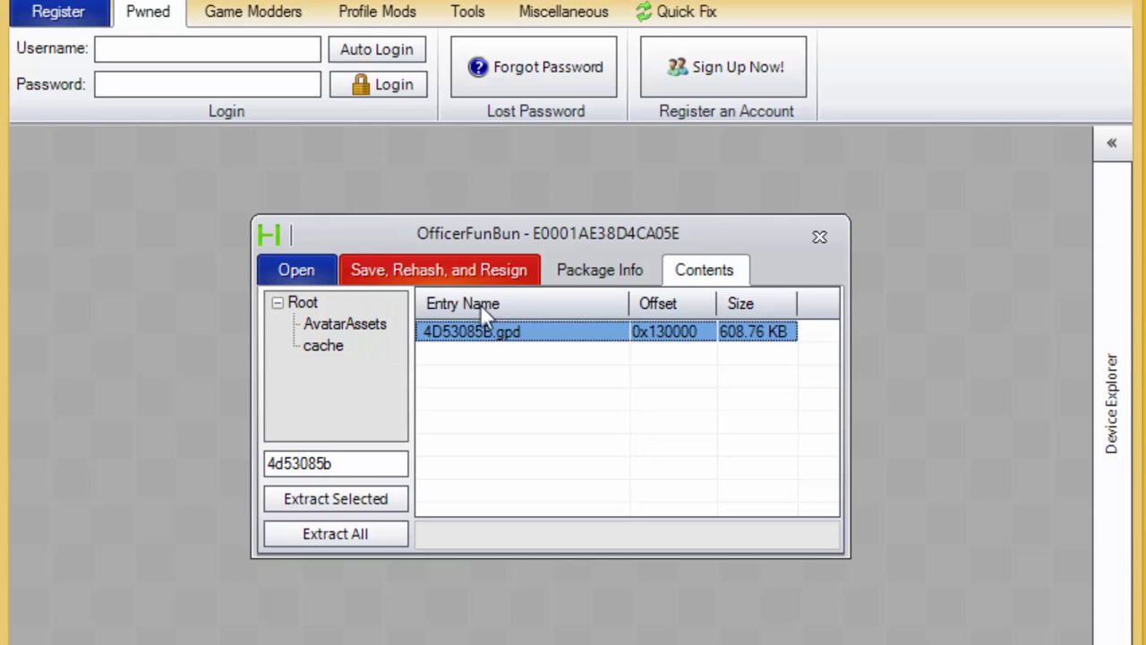
click(534, 272)
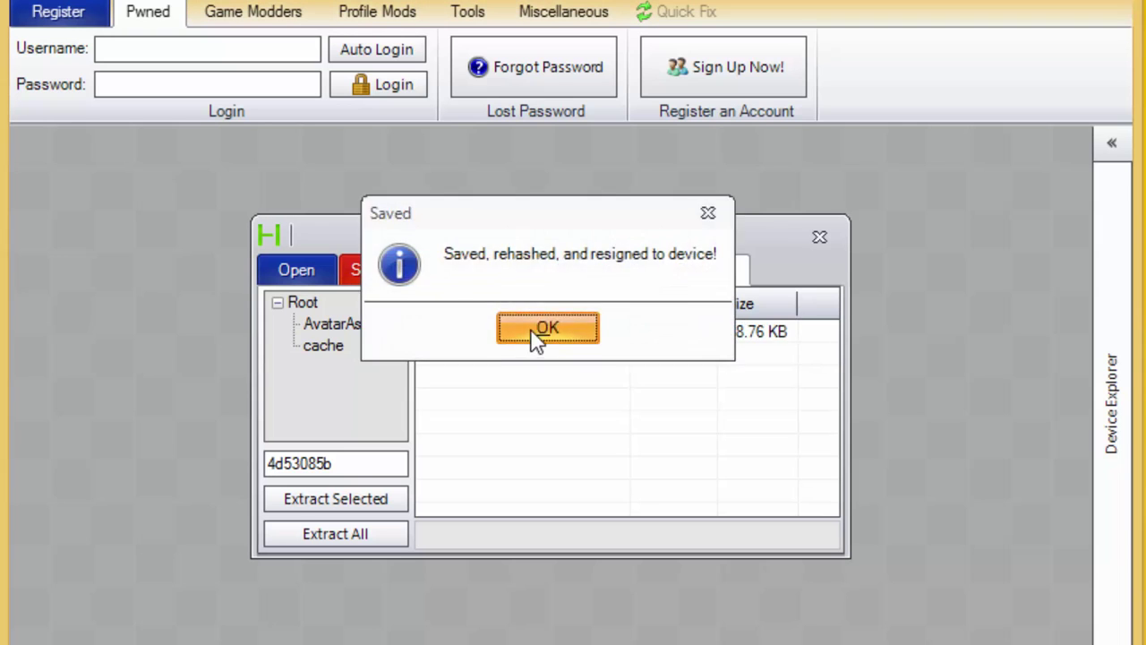
click(533, 329)
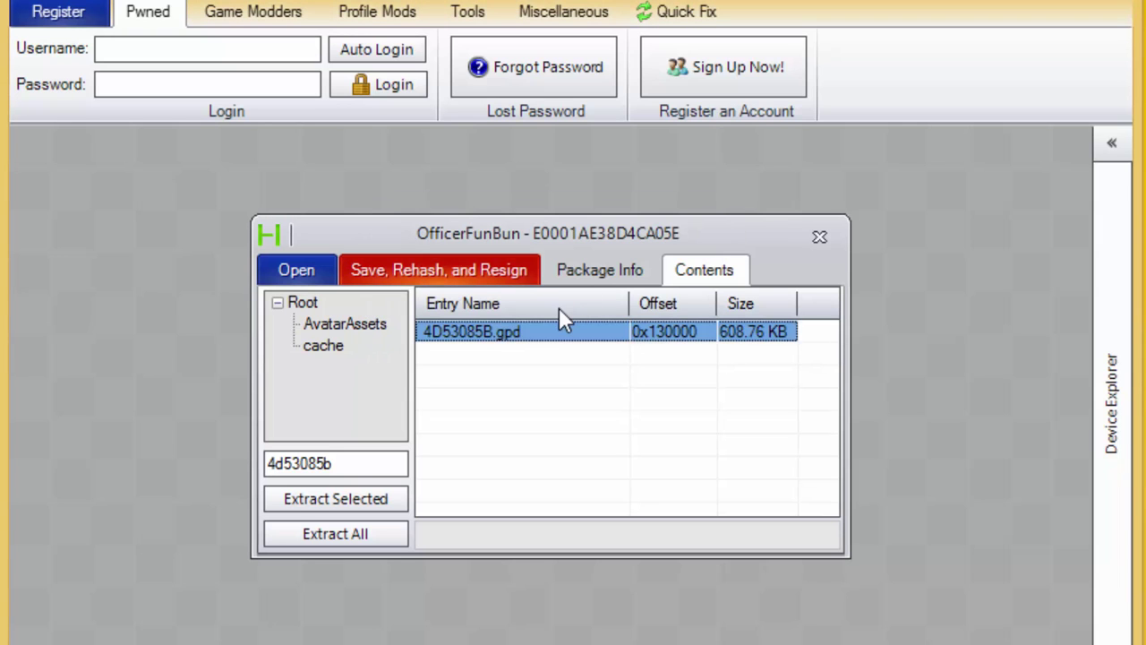
click(522, 272)
click(568, 327)
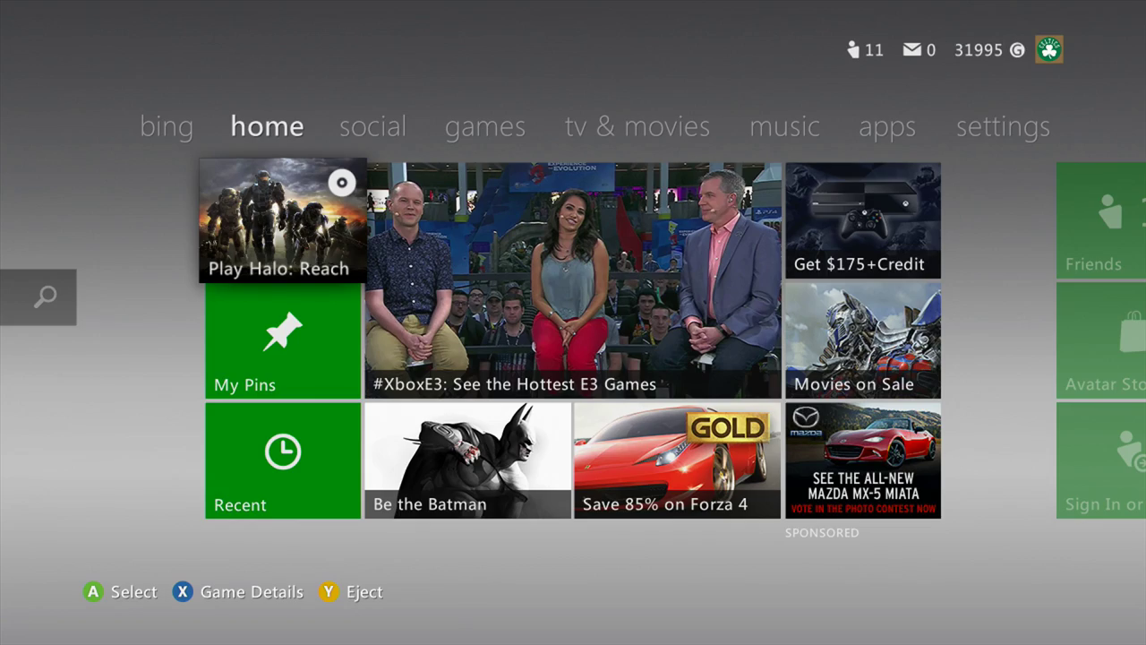
key(Right)
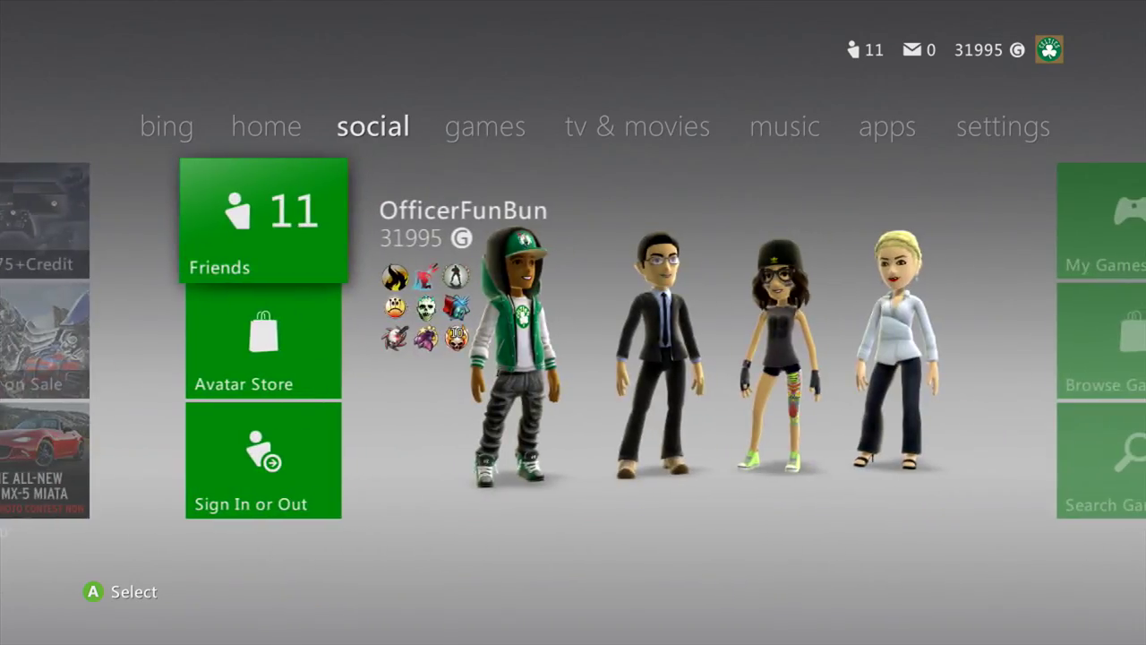
key(Left)
key(Down)
key(Up)
key(Up)
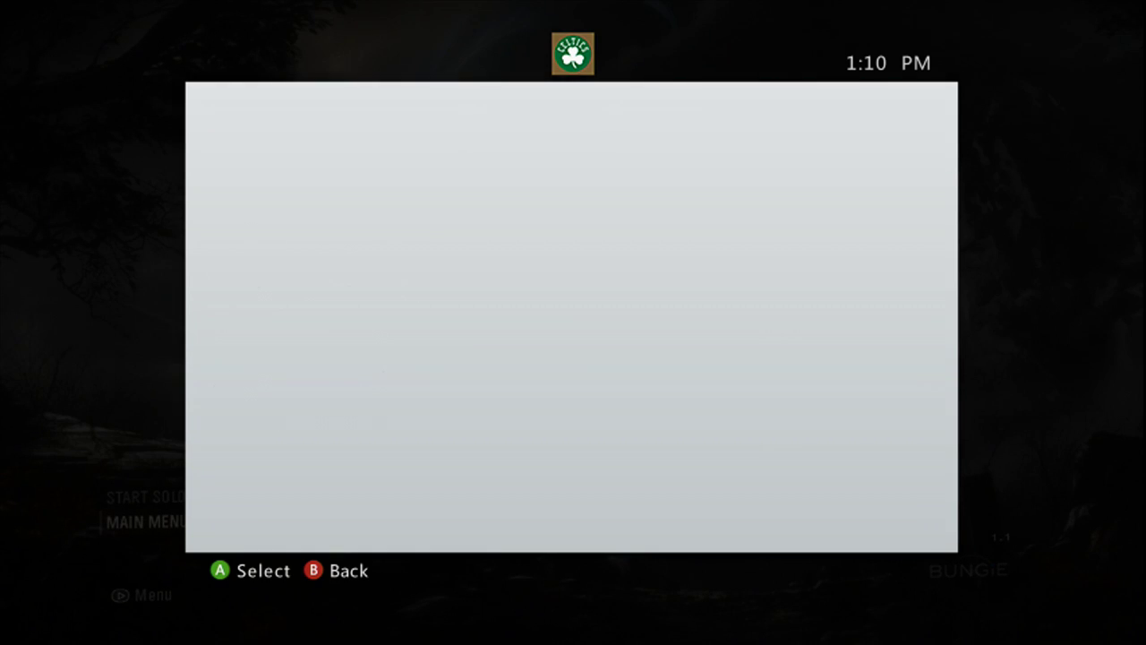
Load the profile from the Hard Drive and open The Armory's Colors settings.
key(Return)
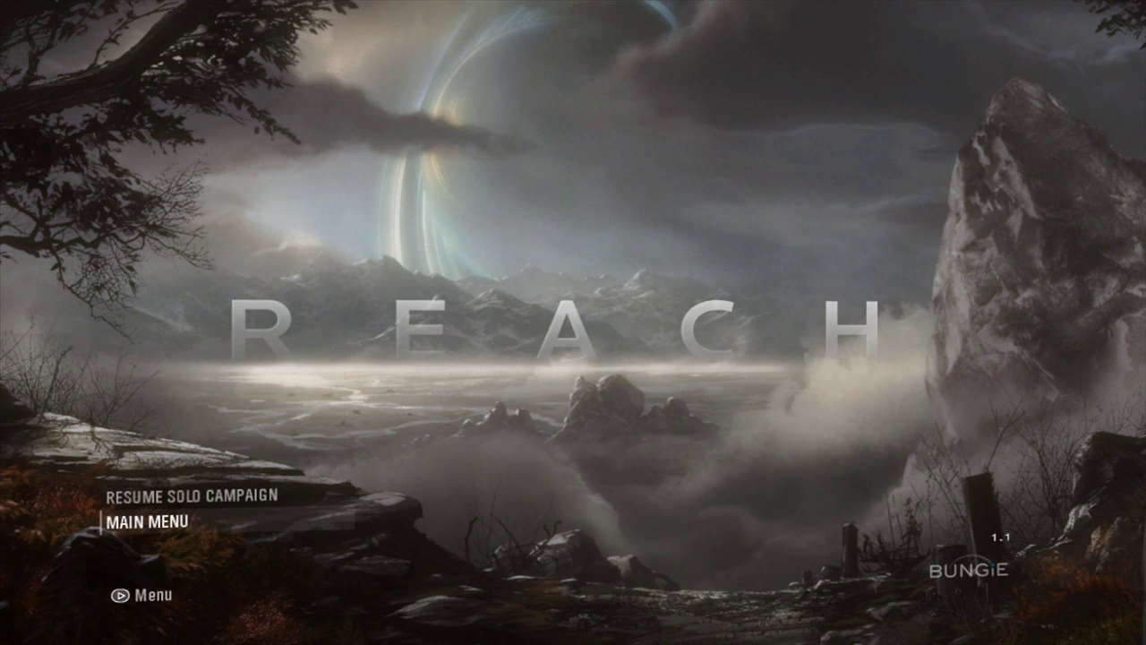
key(Return)
key(Up)
key(Return)
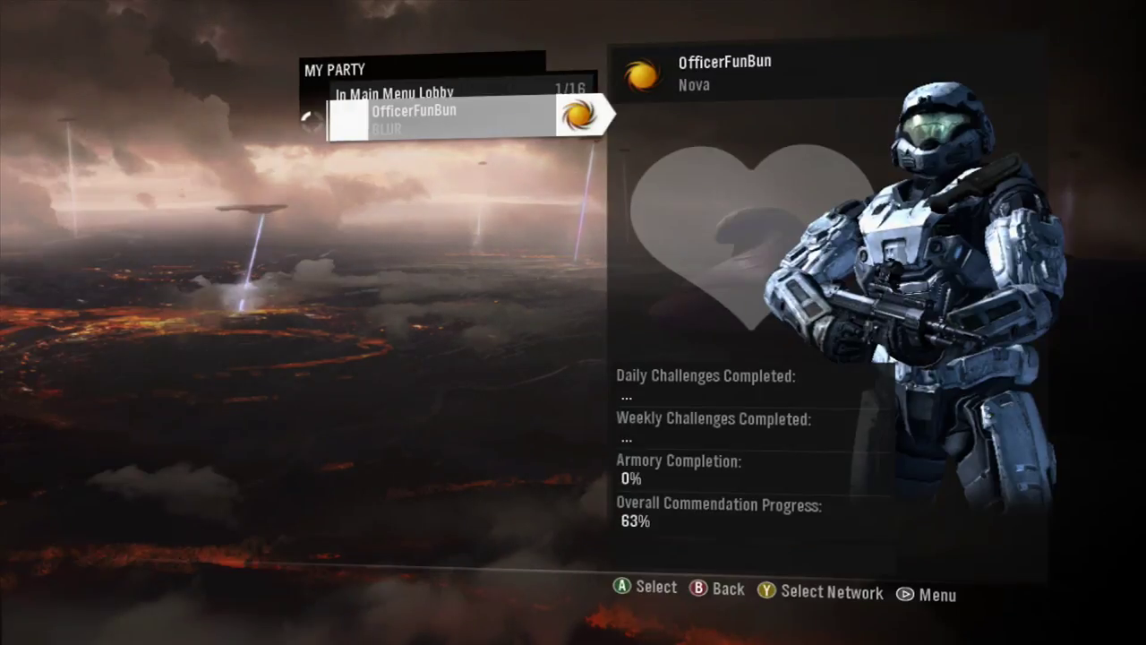
key(Escape)
key(Return)
key(Up)
key(Return)
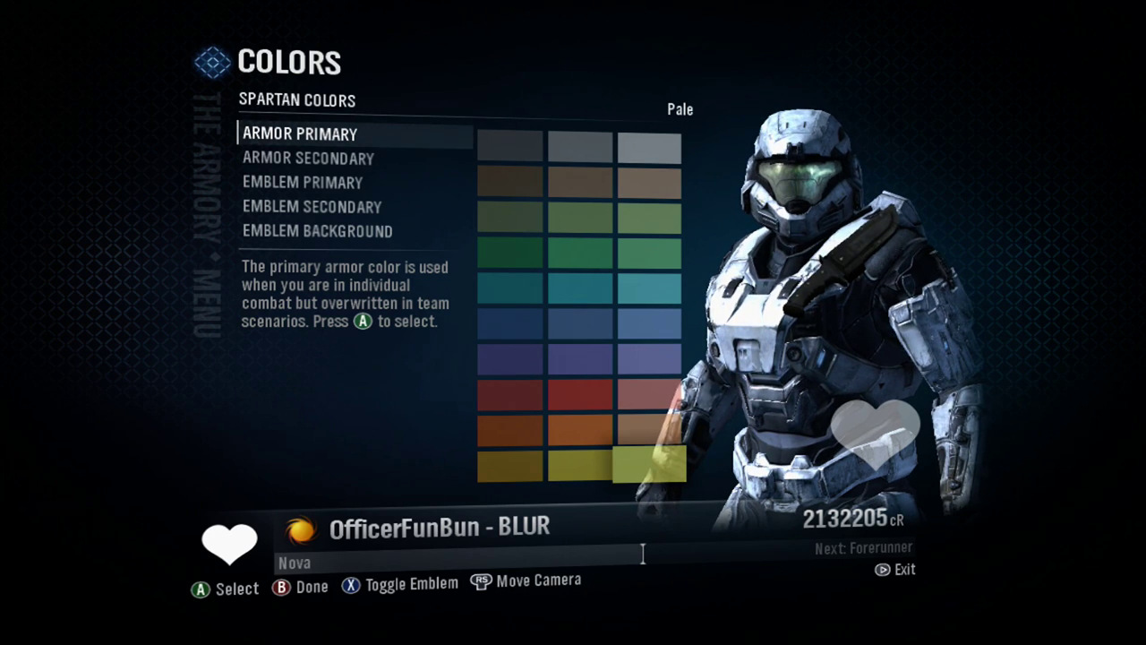
Preview gold and maroon Armor Secondary colours, then cancel to keep the pale colour.
key(Down)
key(Down)
key(Down)
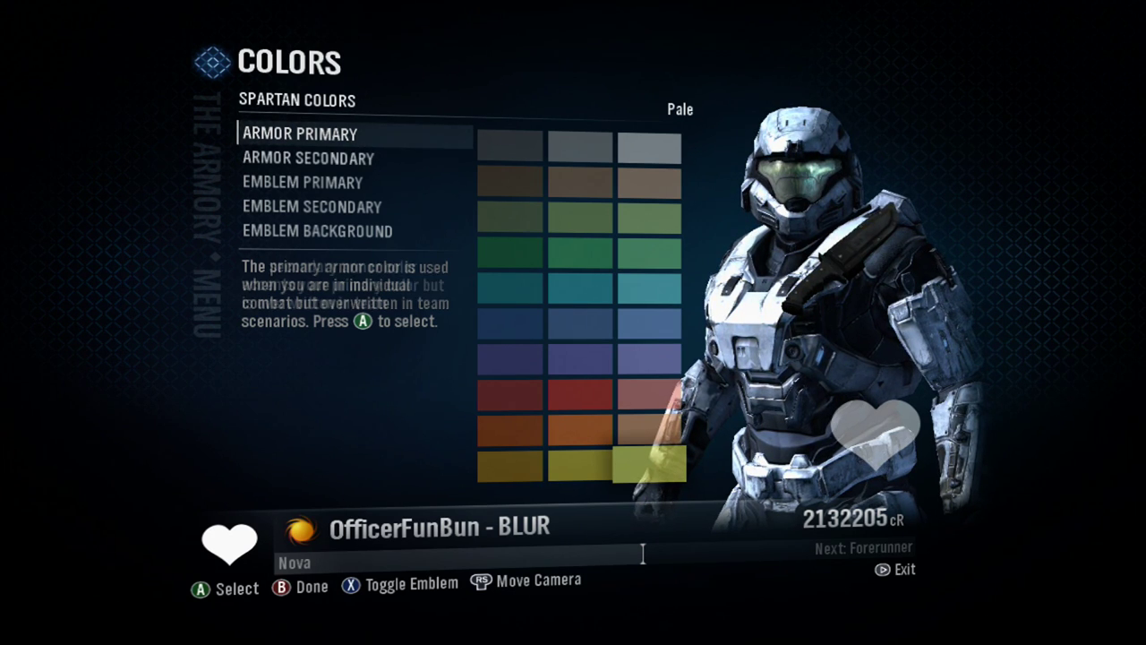
key(Down)
key(Up)
key(Up)
key(Up)
key(Up)
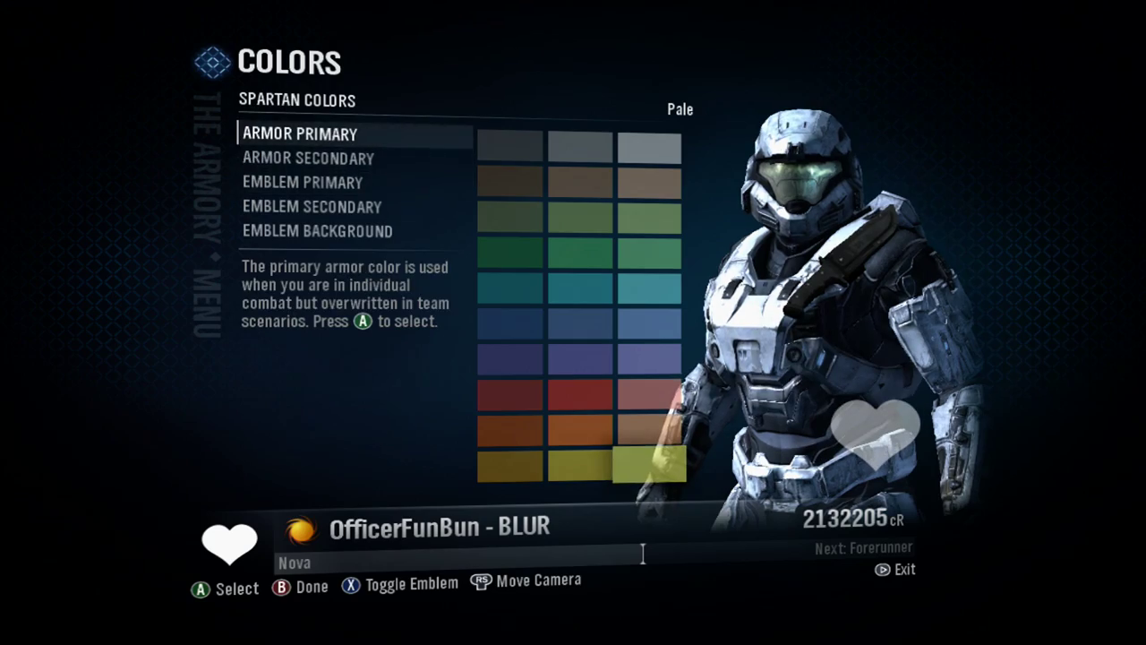
key(Down)
key(Return)
key(Left)
key(Left)
key(Up)
key(Up)
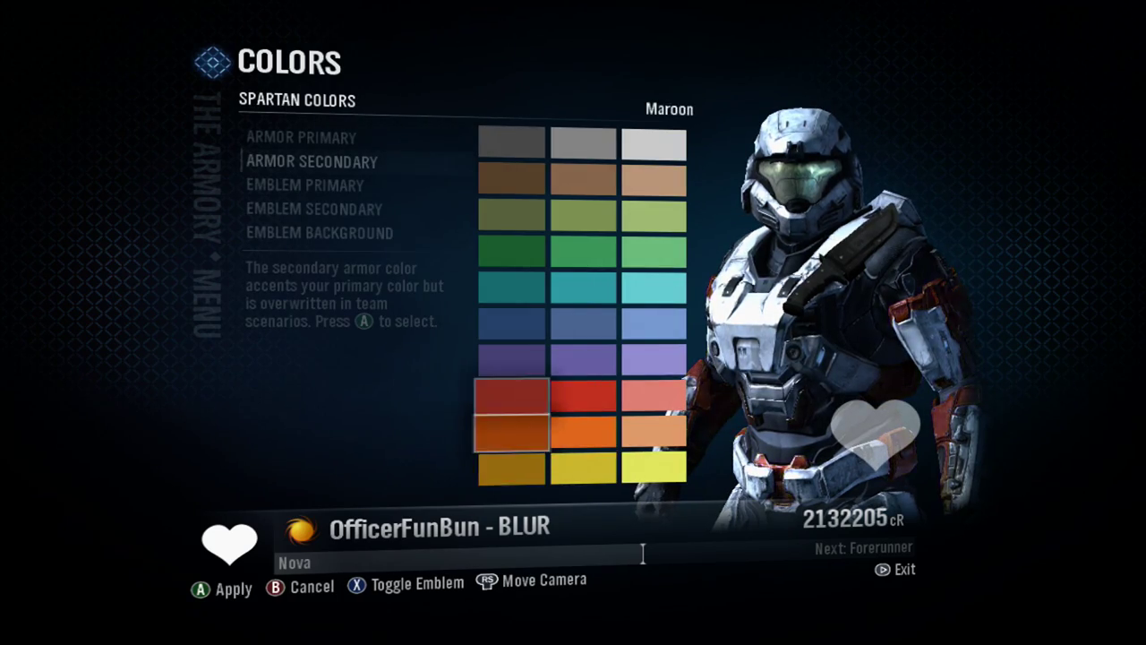
key(Escape)
Leave the colours screen and bring up the Xbox Guide over the party lobby.
key(Escape)
key(Escape)
key(Escape)
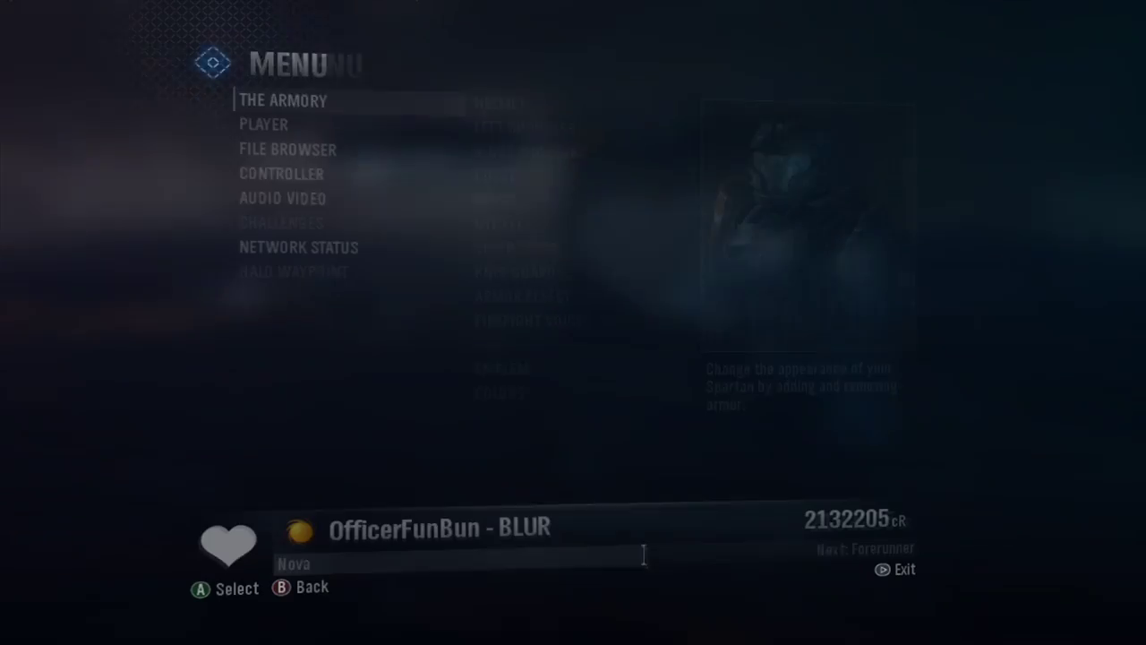
key(Down)
key(Up)
key(Escape)
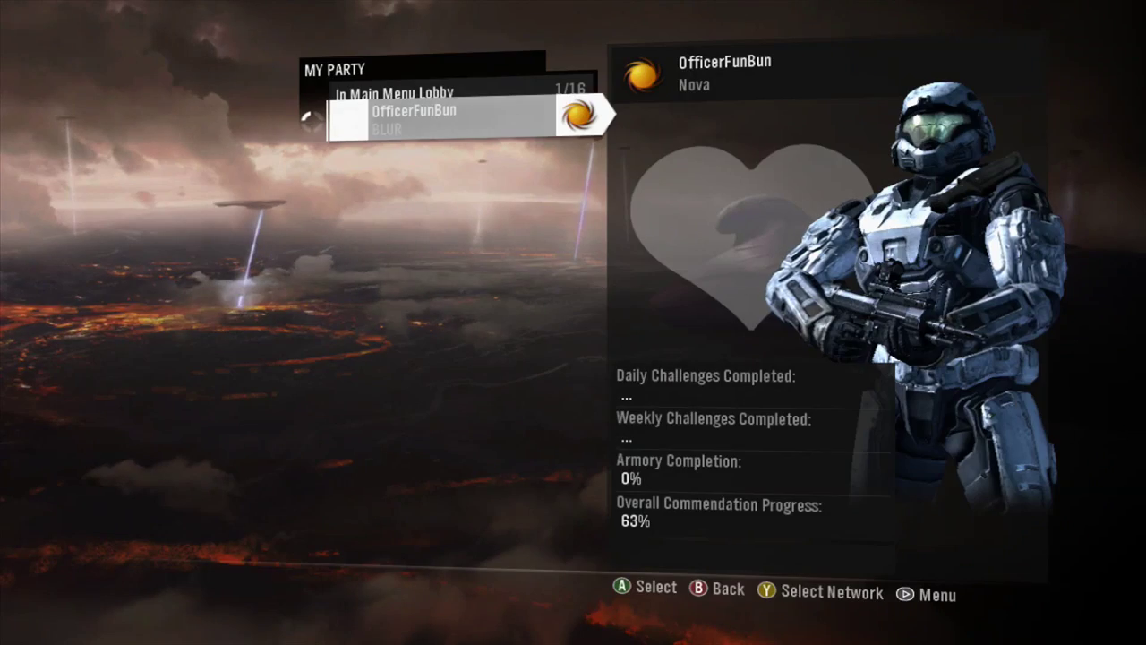
key(Home)
Choose Connect to Xbox Live in the Guide, then pick Hard Drive as the device.
key(Down)
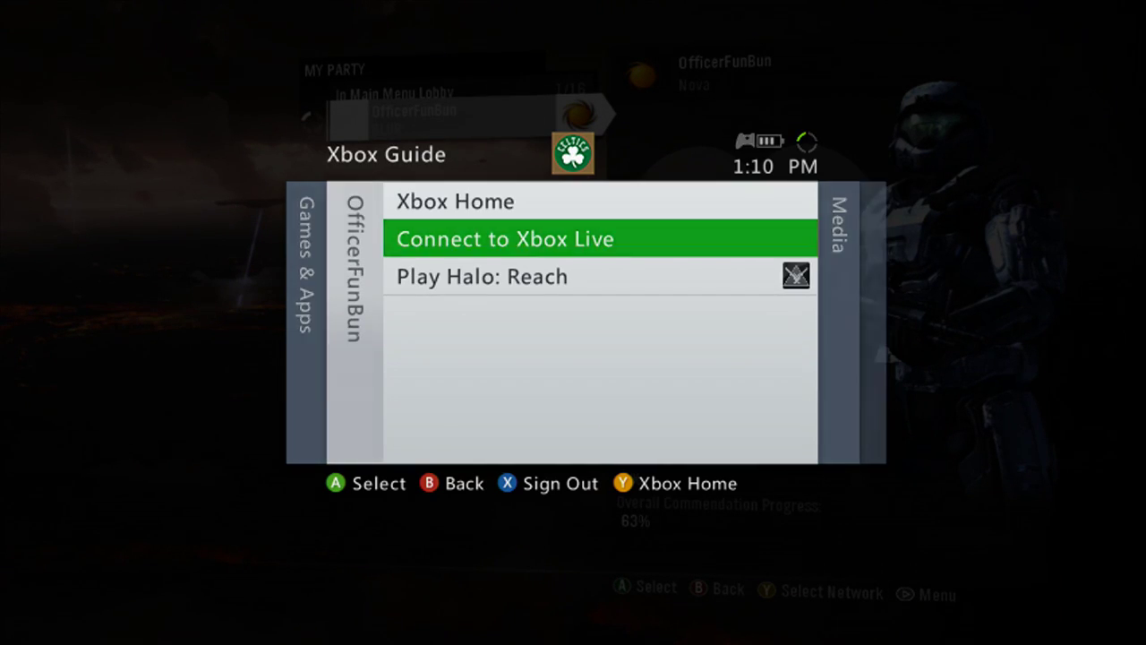
key(Return)
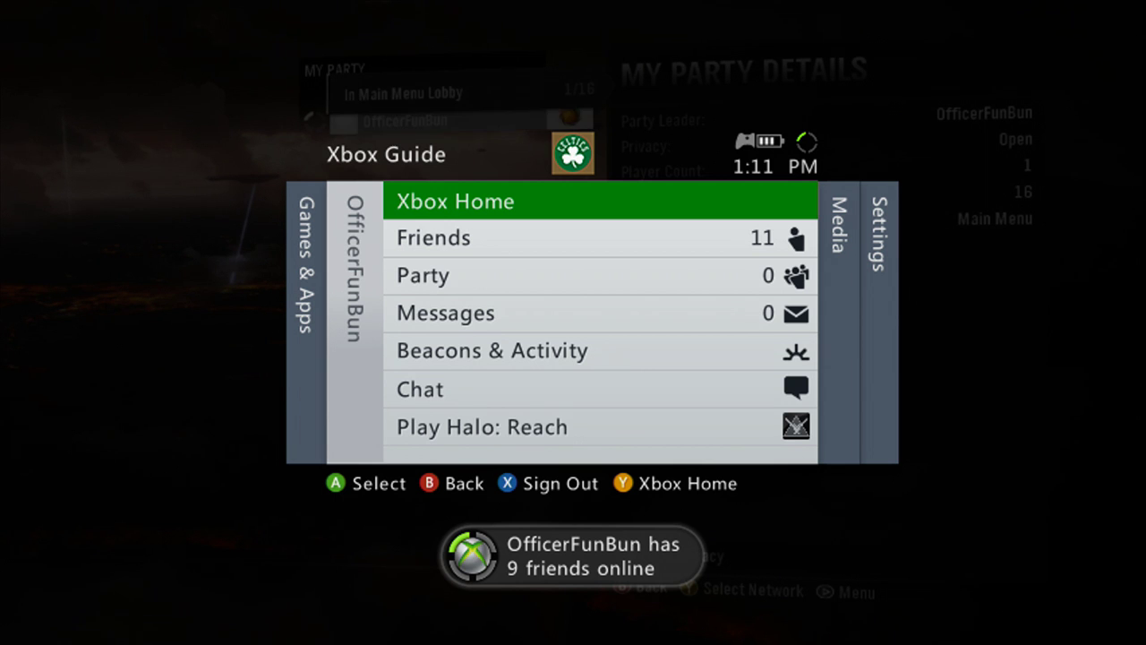
key(Escape)
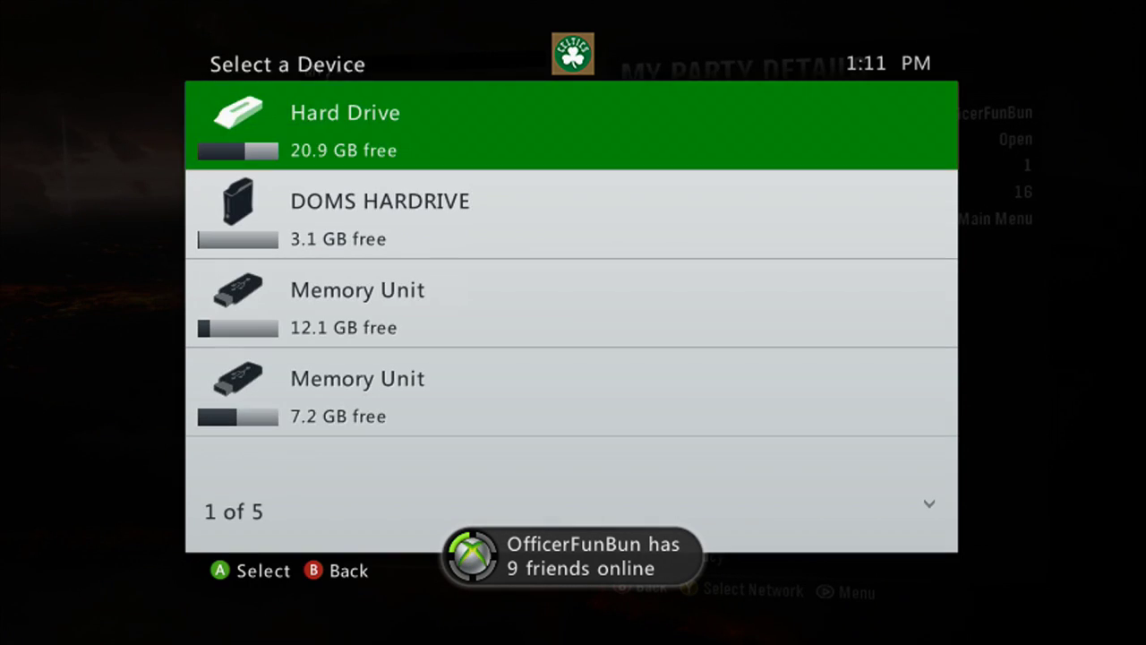
key(Return)
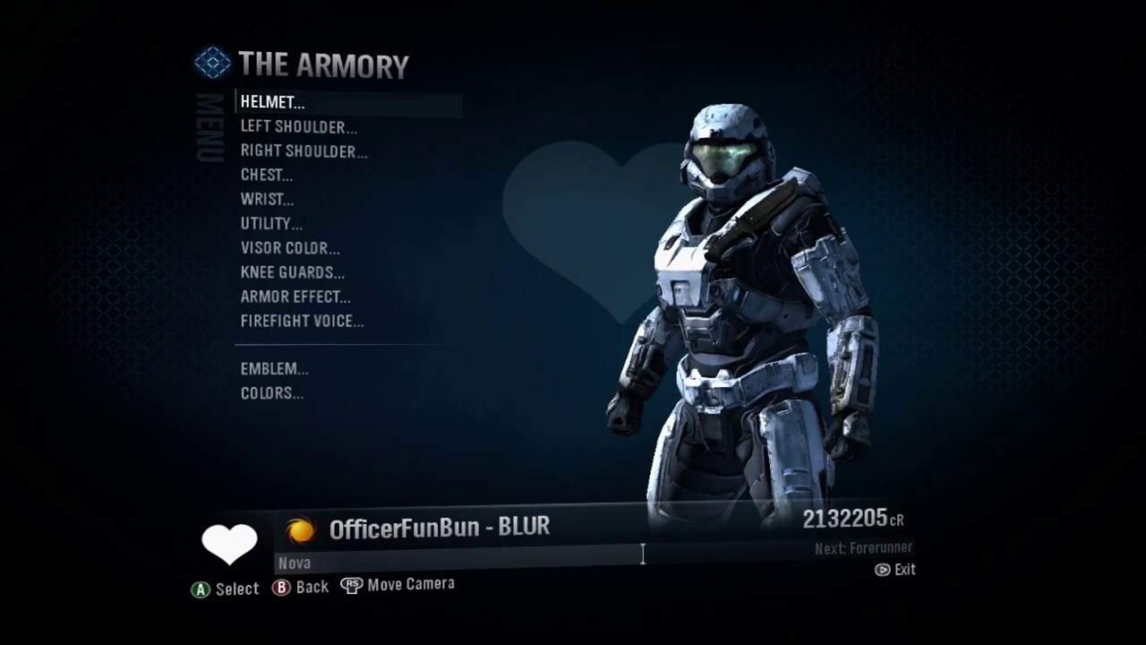
Glance at the Spartan's Colors settings, then return to The Armory.
key(Up)
key(Return)
key(Down)
key(Down)
key(Escape)
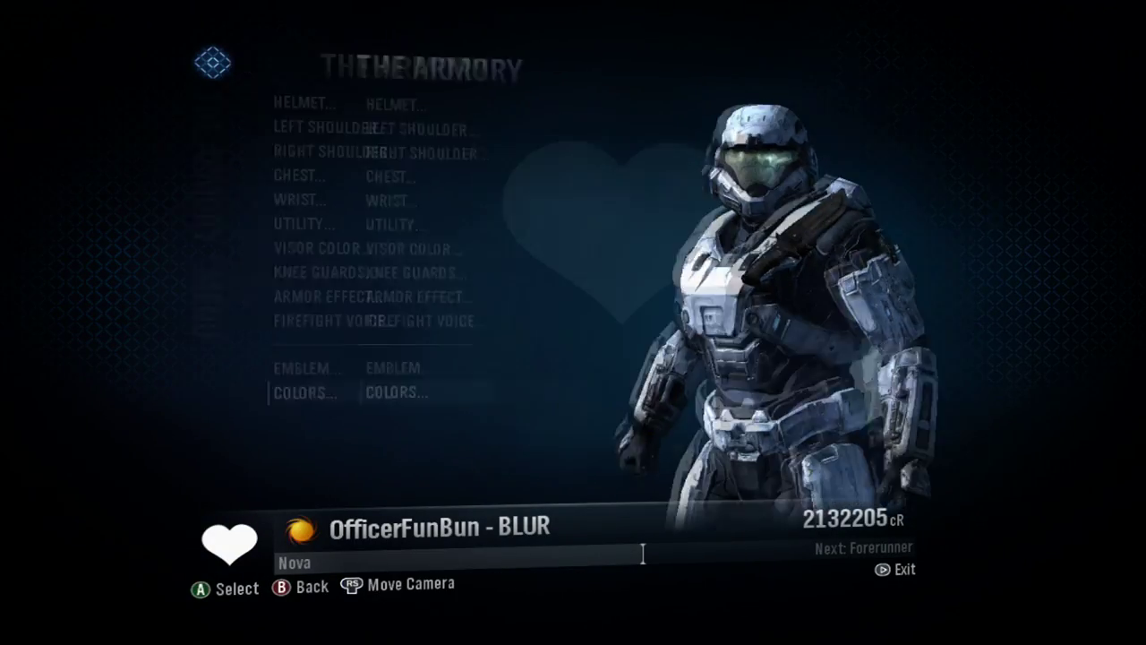
Browse the chest armour list down to UA/BASE SECURITY [W], then exit to The Armory.
key(Down)
key(Down)
key(Down)
key(Down)
key(Return)
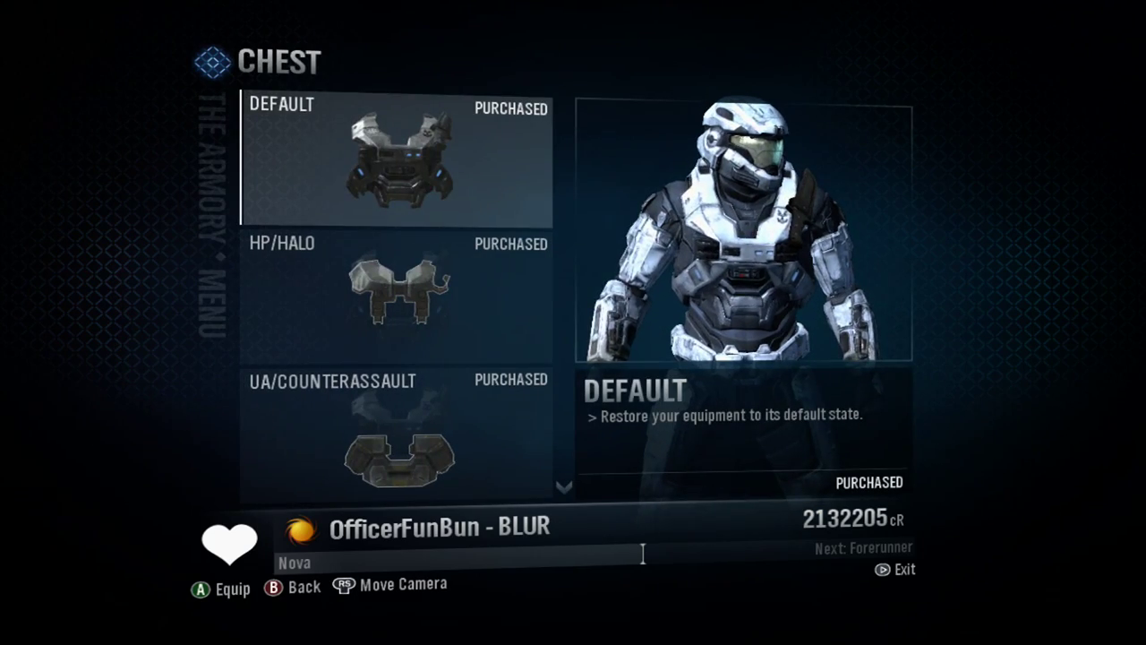
key(Escape)
key(Return)
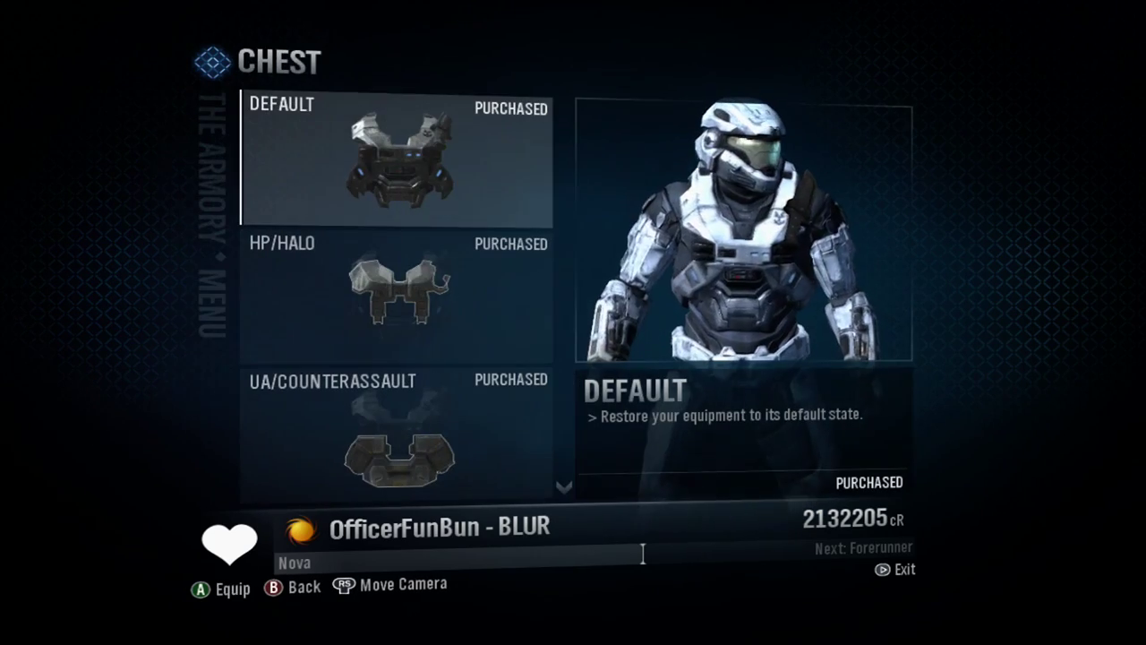
key(Escape)
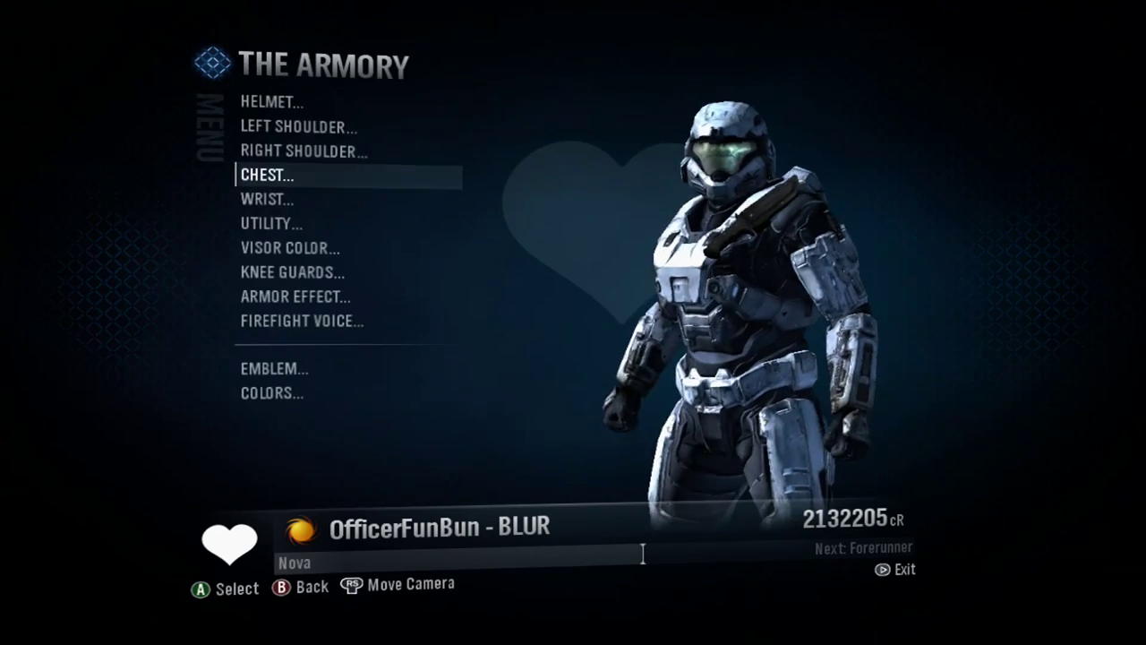
key(Return)
key(Down)
key(Down)
key(Down)
key(Down)
key(Down)
key(Down)
key(Down)
key(Down)
key(Down)
key(Down)
key(Down)
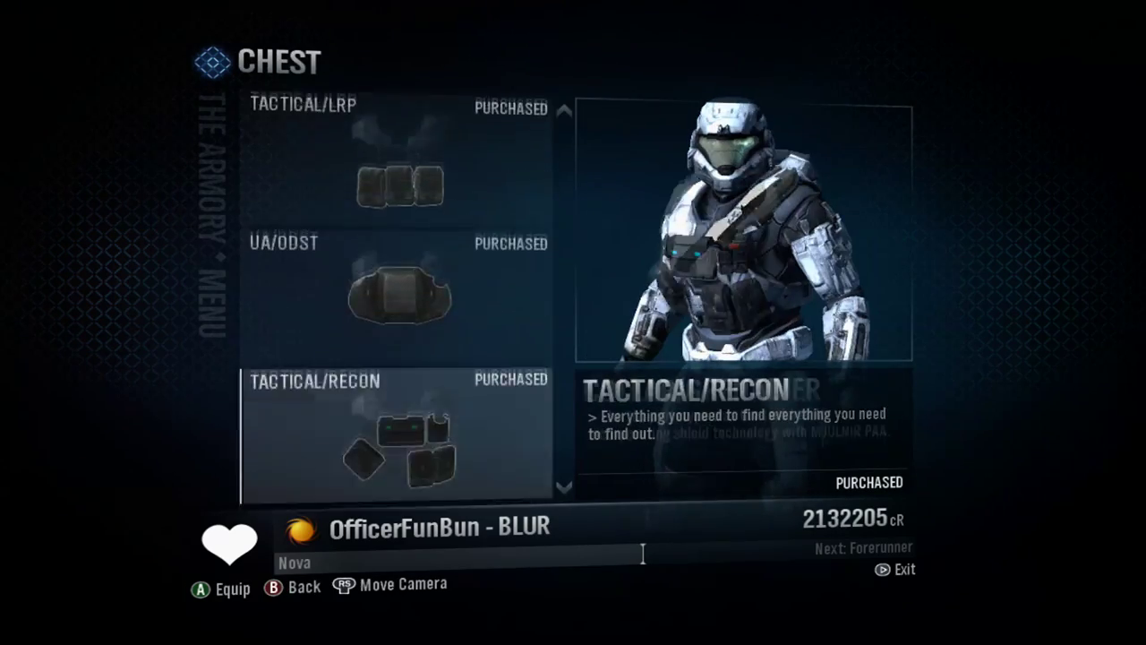
key(Down)
key(Down)
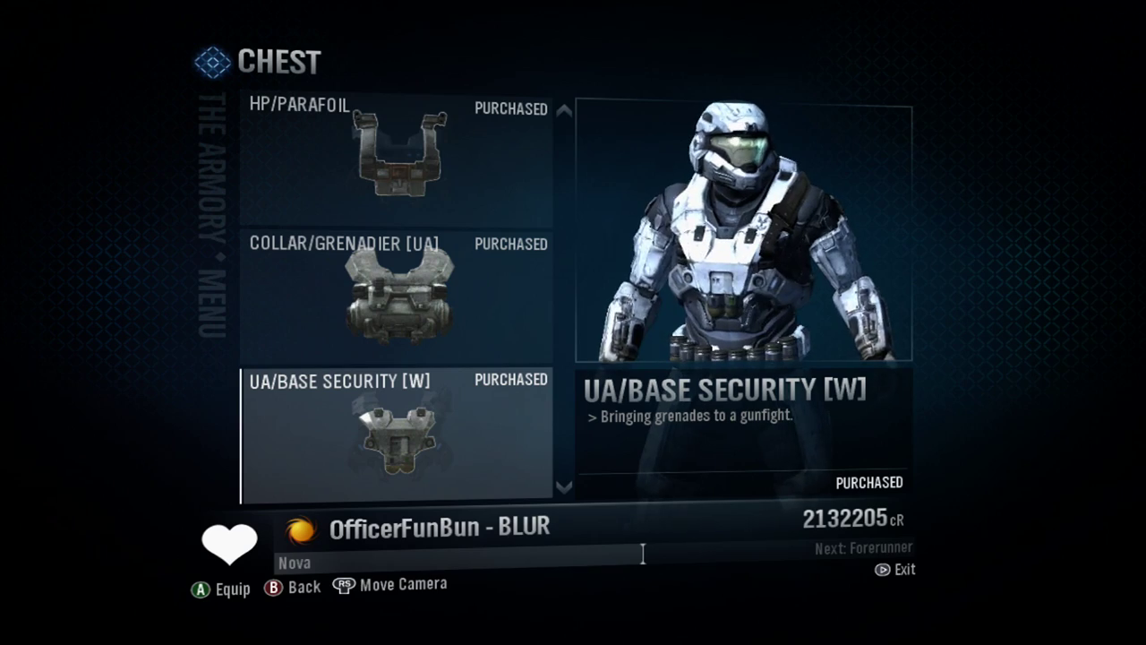
key(Escape)
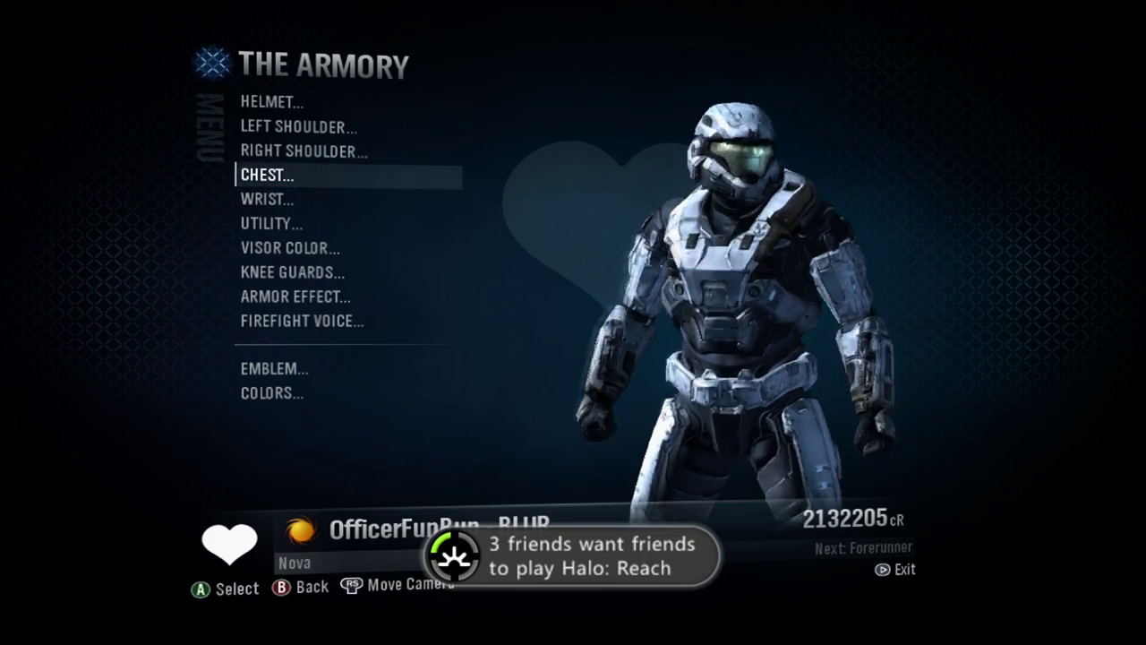
Go to Custom Games from the main menu and start the Bonus Slayer game on map AAAAAAA.
key(Escape)
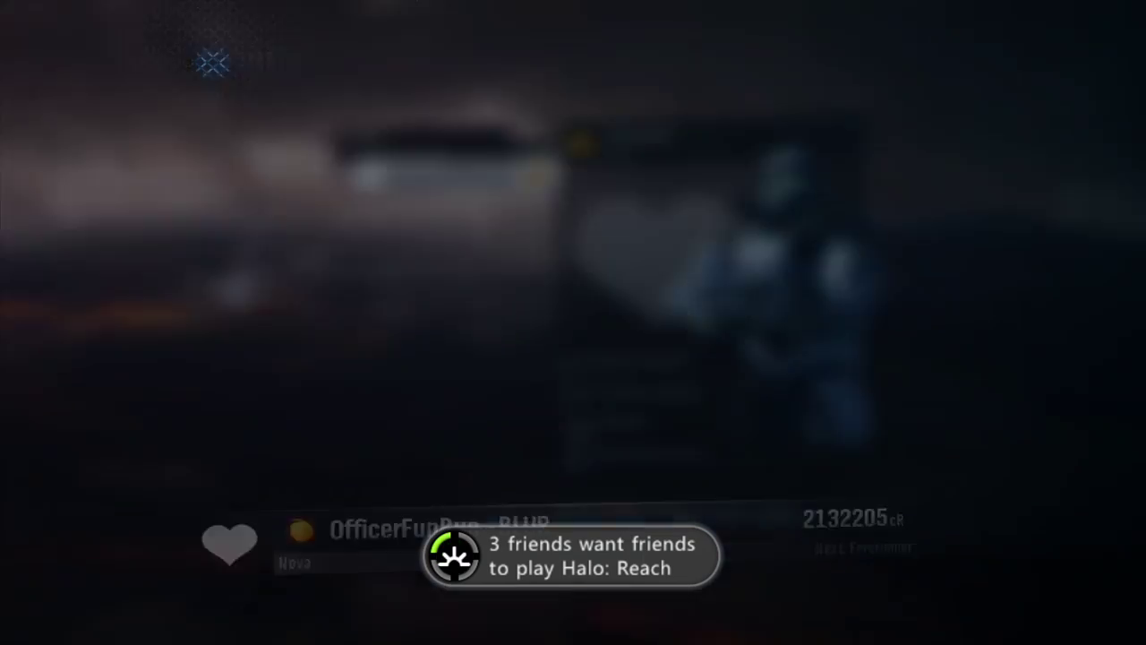
key(Down)
key(Down)
key(Return)
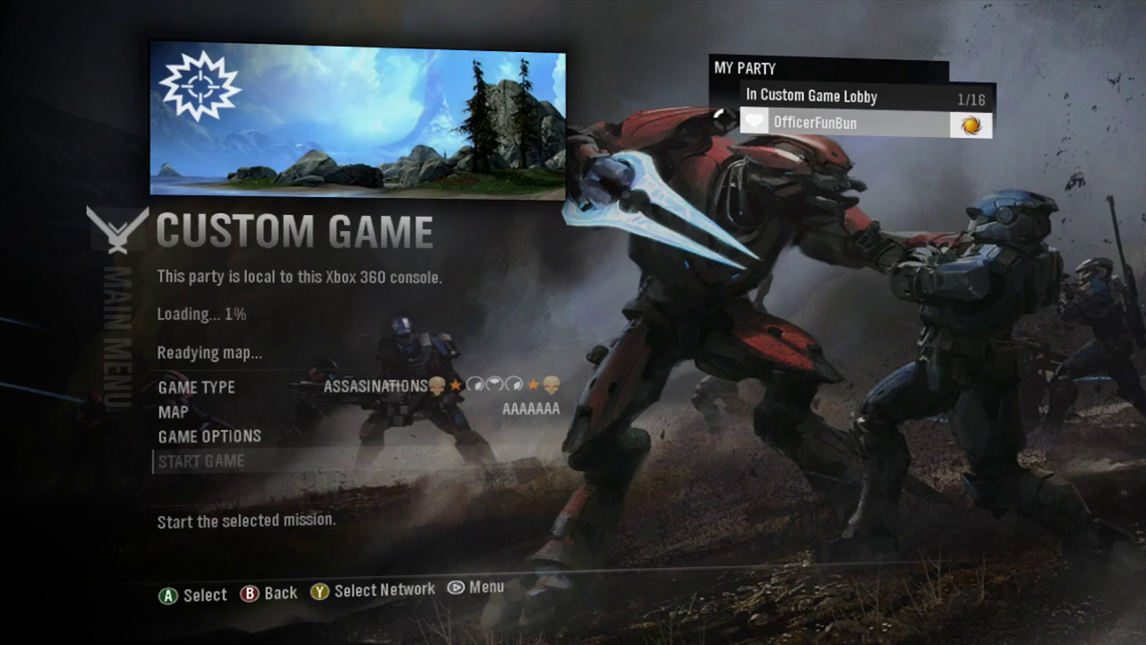
key(Return)
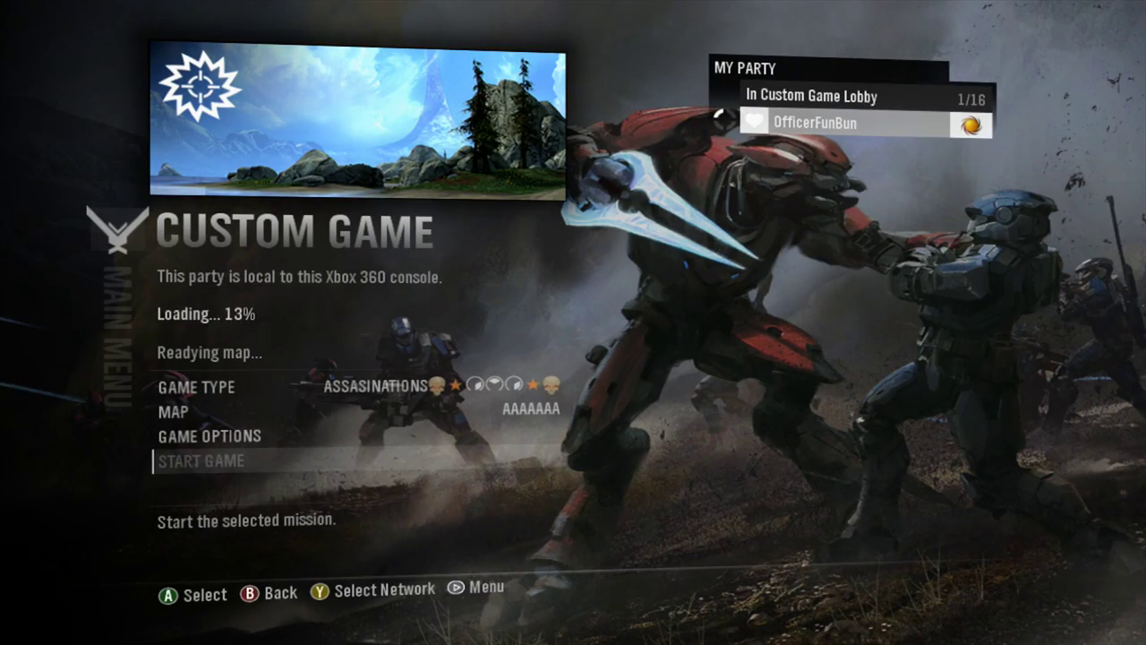
key(Right)
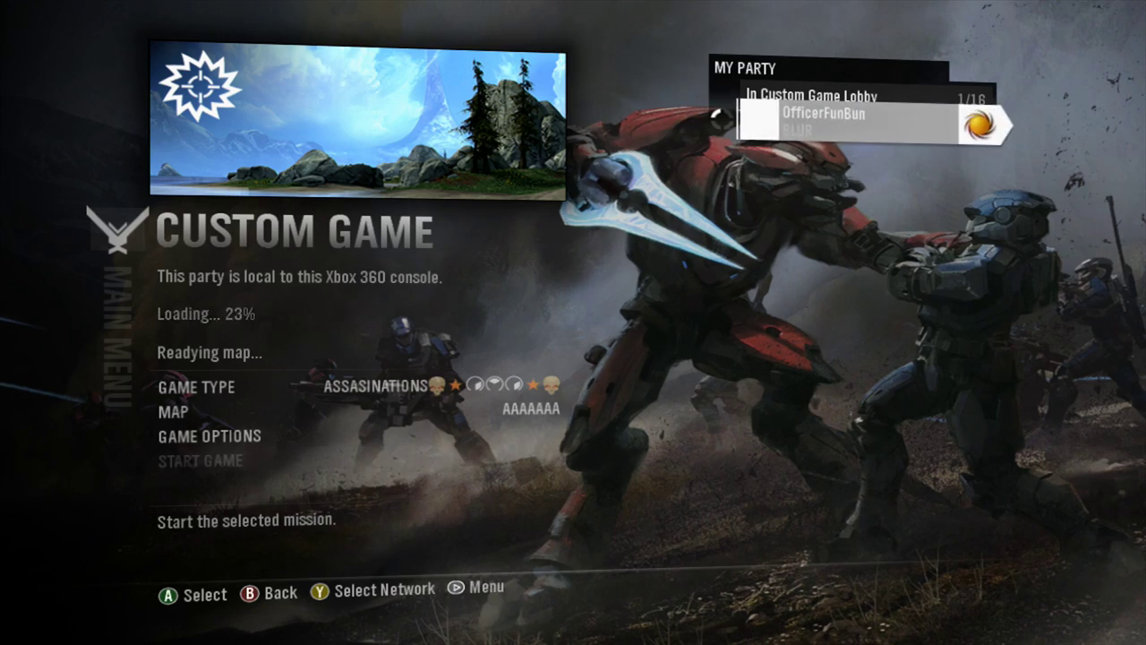
key(Left)
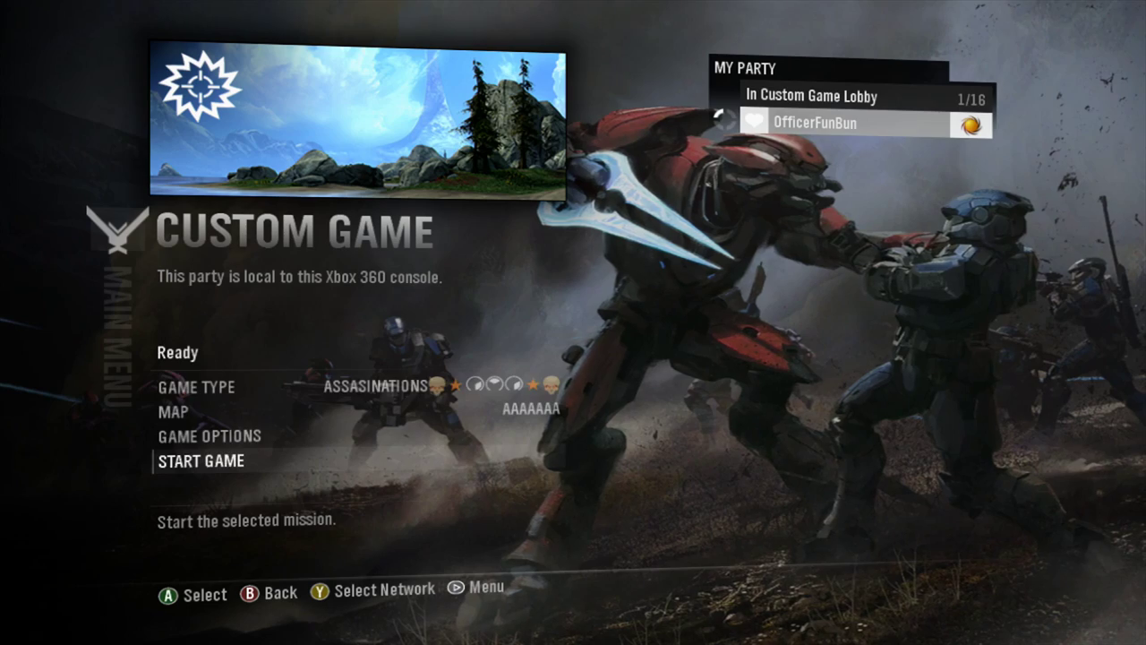
key(Return)
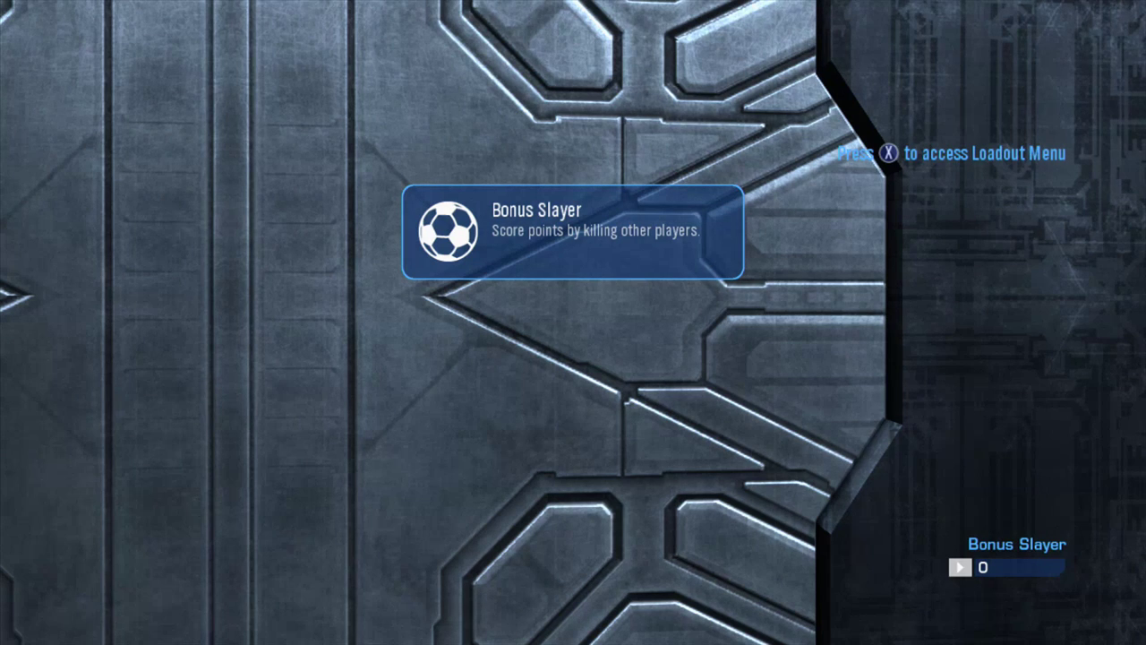
Dismiss the Bonus Slayer mode card to reveal the scoreboard with the BLUR player at 0.
key(x)
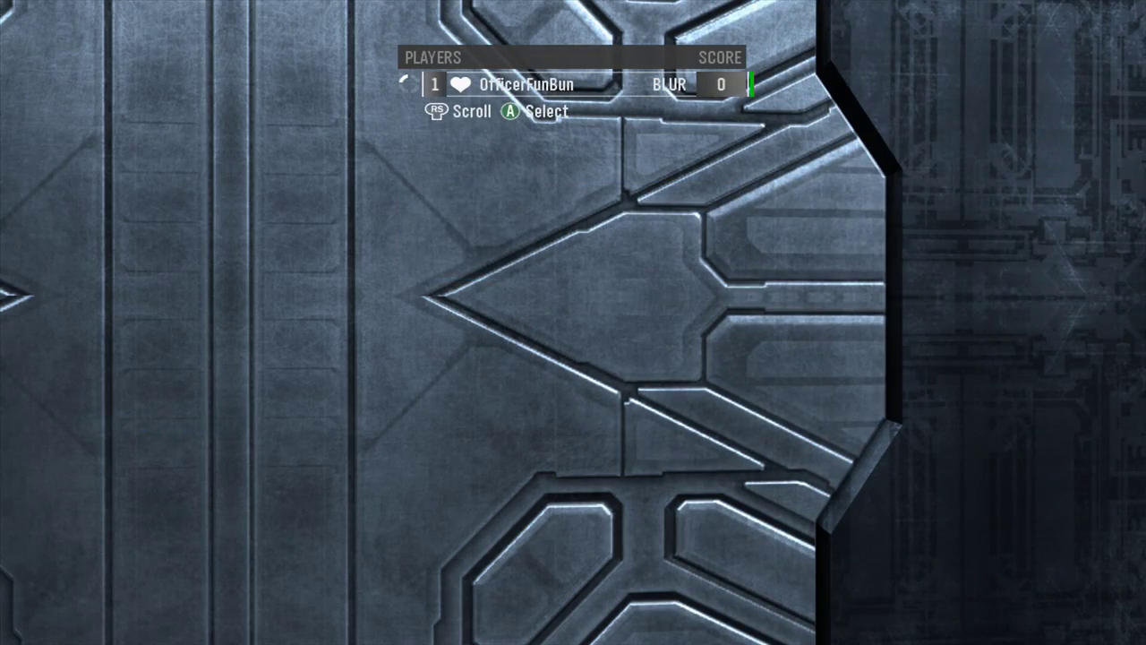